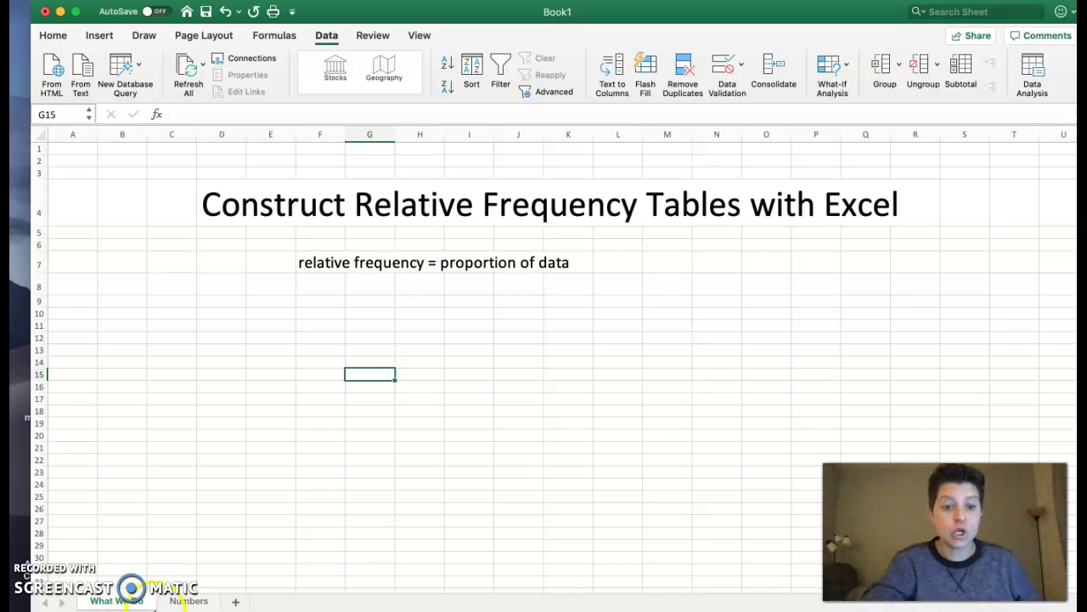
On the Numbers sheet, Advanced Filter the ratings $A$2:$A$26 to C2, keeping unique records only
{"action": "left_click", "coordinate": [187, 601]}
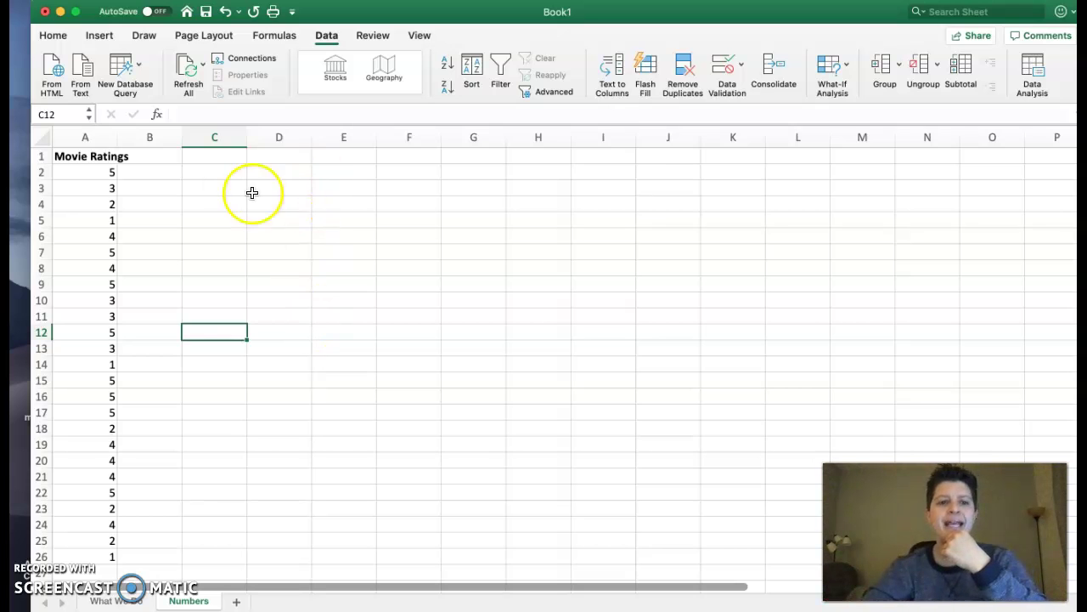
{"action": "left_click", "coordinate": [553, 94]}
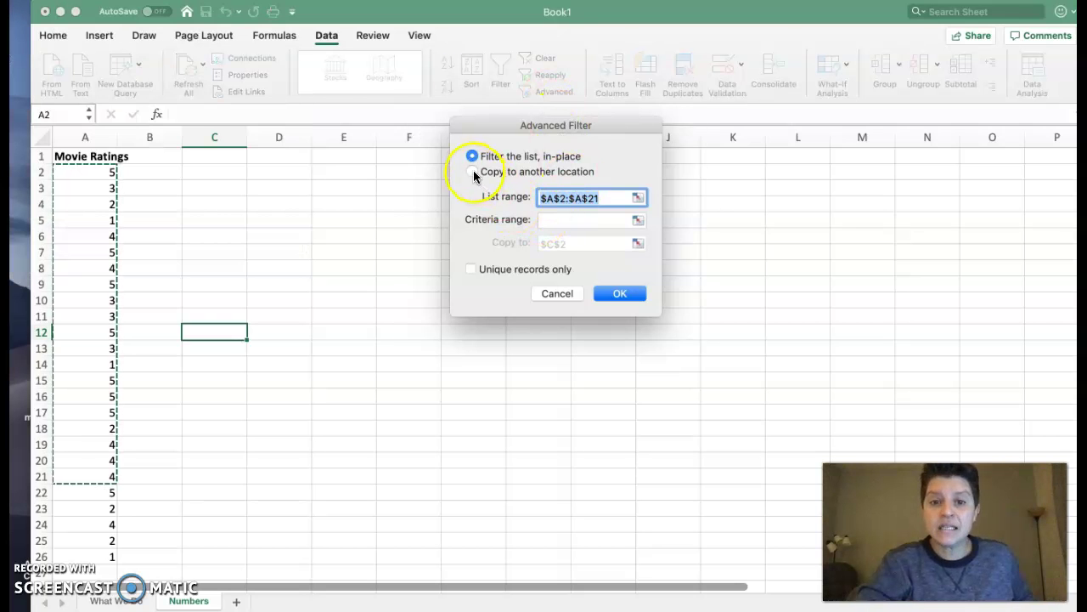
{"action": "left_click", "coordinate": [473, 171]}
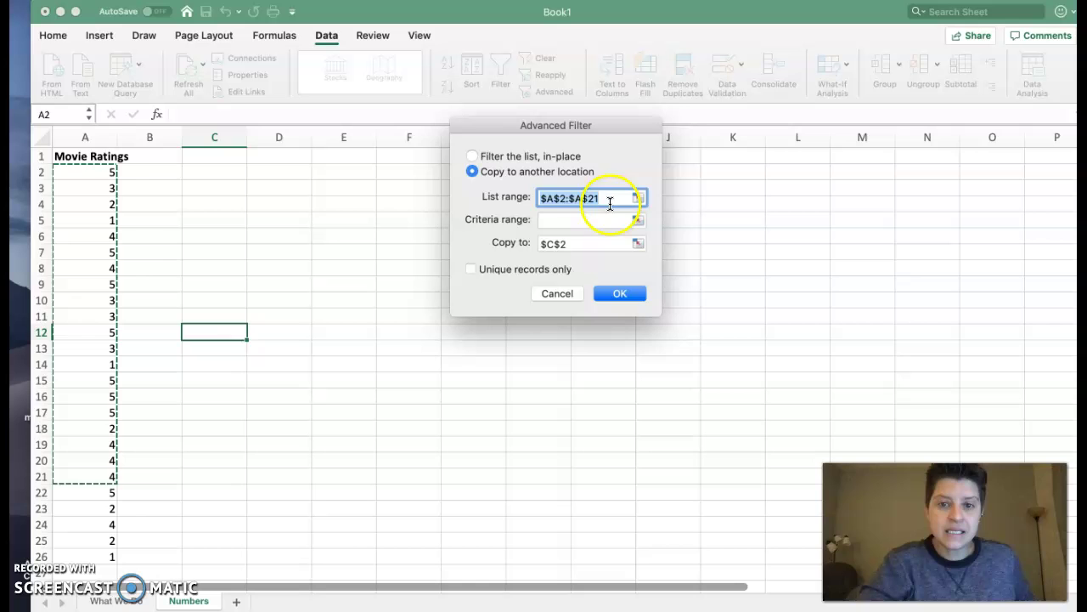
{"action": "left_click_drag", "start_coordinate": [80, 172], "coordinate": [90, 547]}
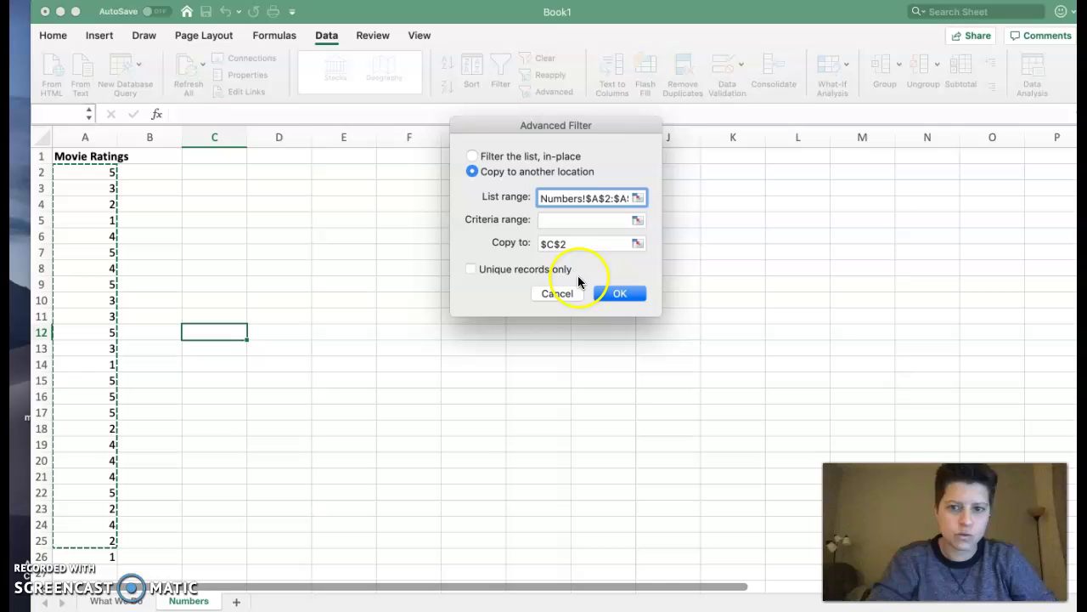
{"action": "triple_click", "coordinate": [607, 198]}
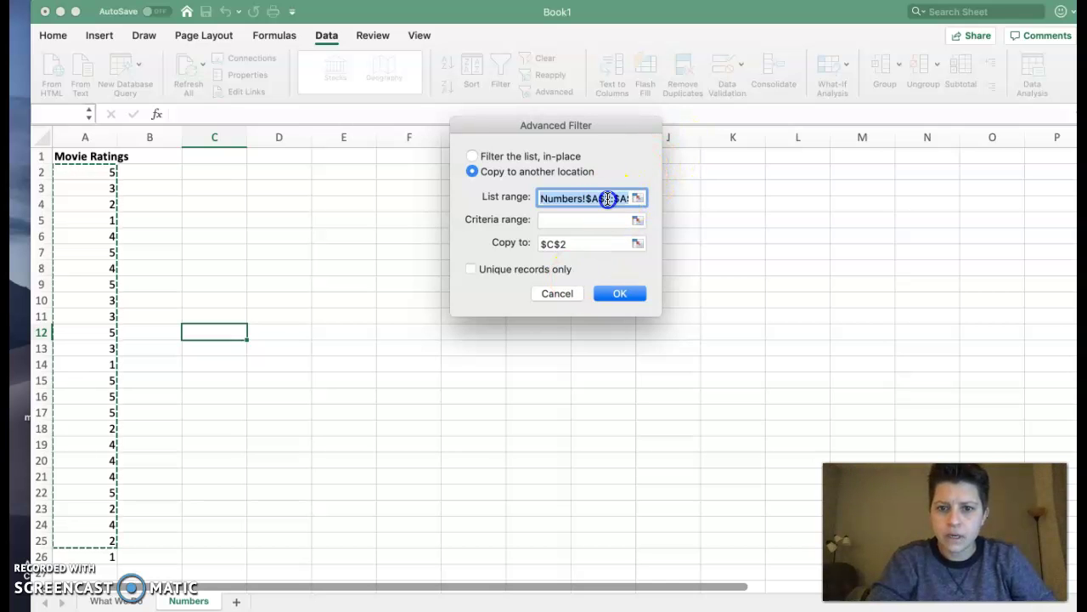
{"action": "key", "text": "BackSpace"}
{"action": "type", "text": "$a2"}
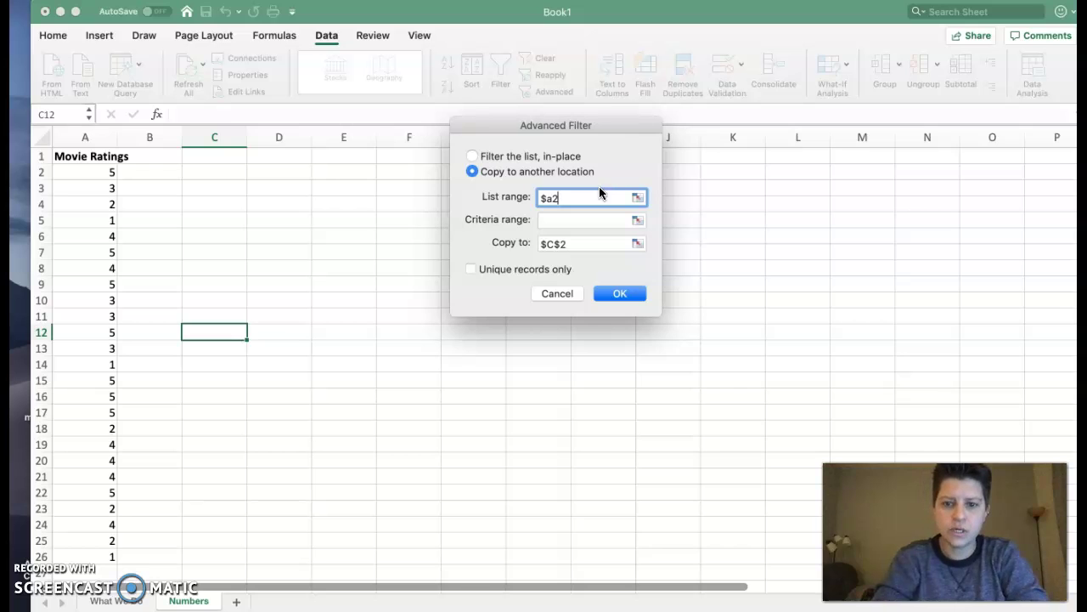
{"action": "key", "text": "BackSpace"}
{"action": "type", "text": "$2:$a$26"}
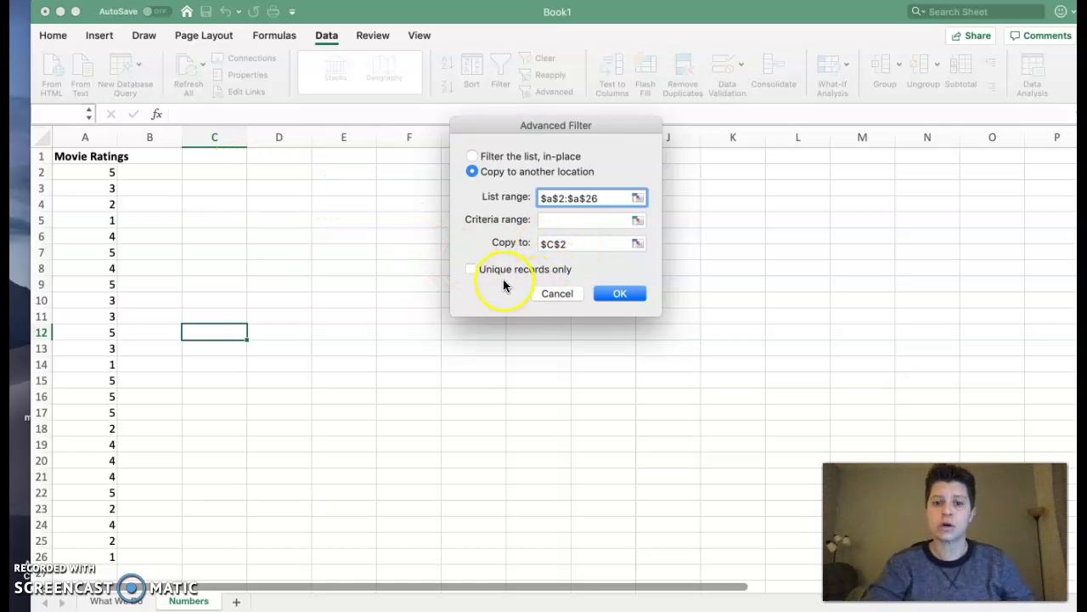
{"action": "left_click", "coordinate": [470, 271]}
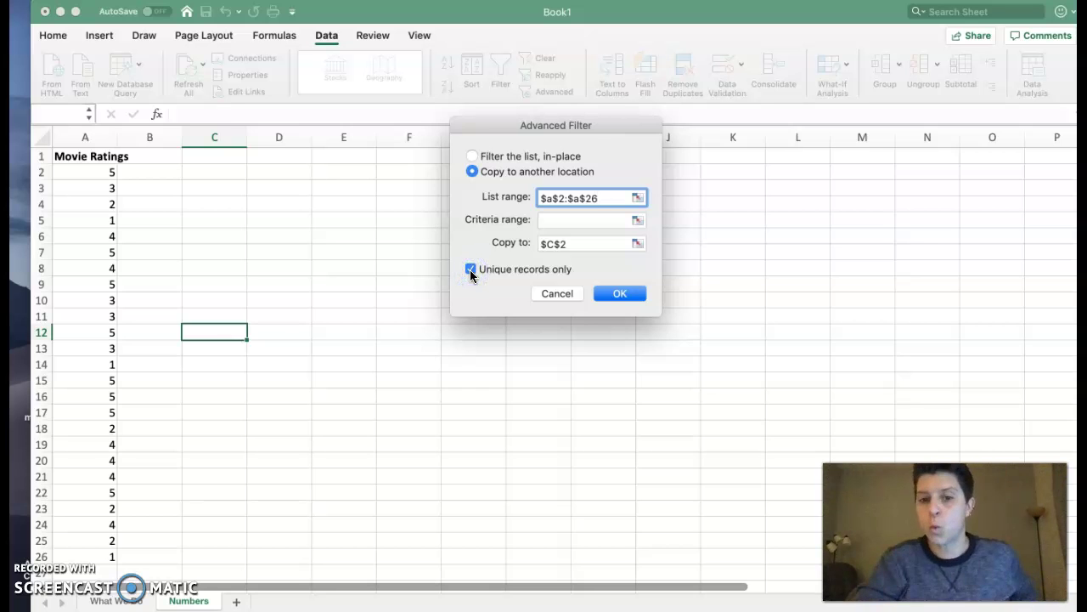
{"action": "left_click", "coordinate": [617, 294]}
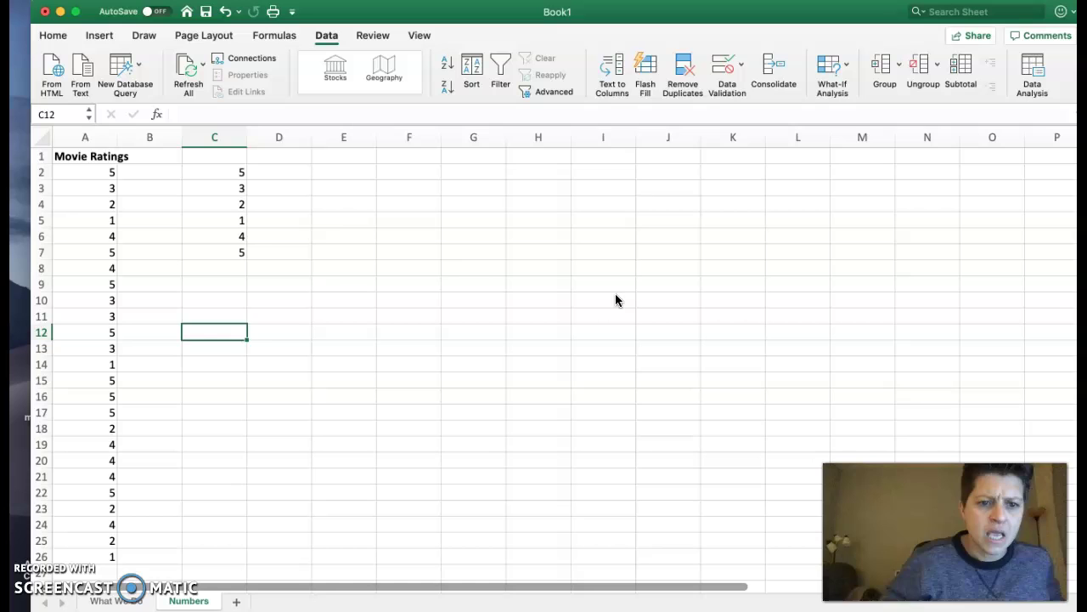
Select the extracted values C2:C7 and review the Sort options, cancelling without changes
{"action": "left_click", "coordinate": [227, 174]}
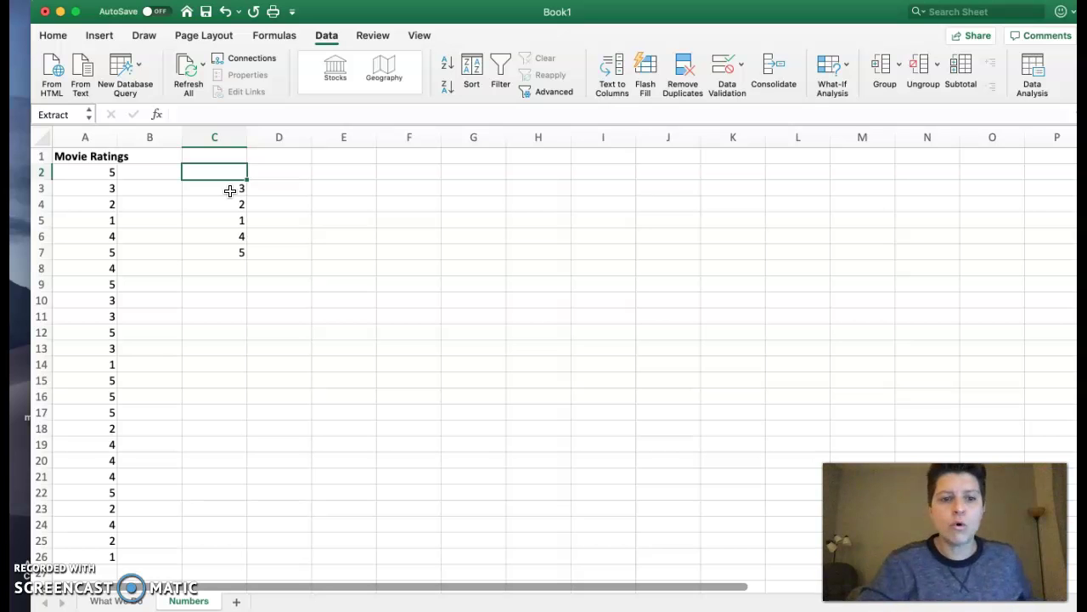
{"action": "left_click_drag", "start_coordinate": [229, 190], "coordinate": [230, 254]}
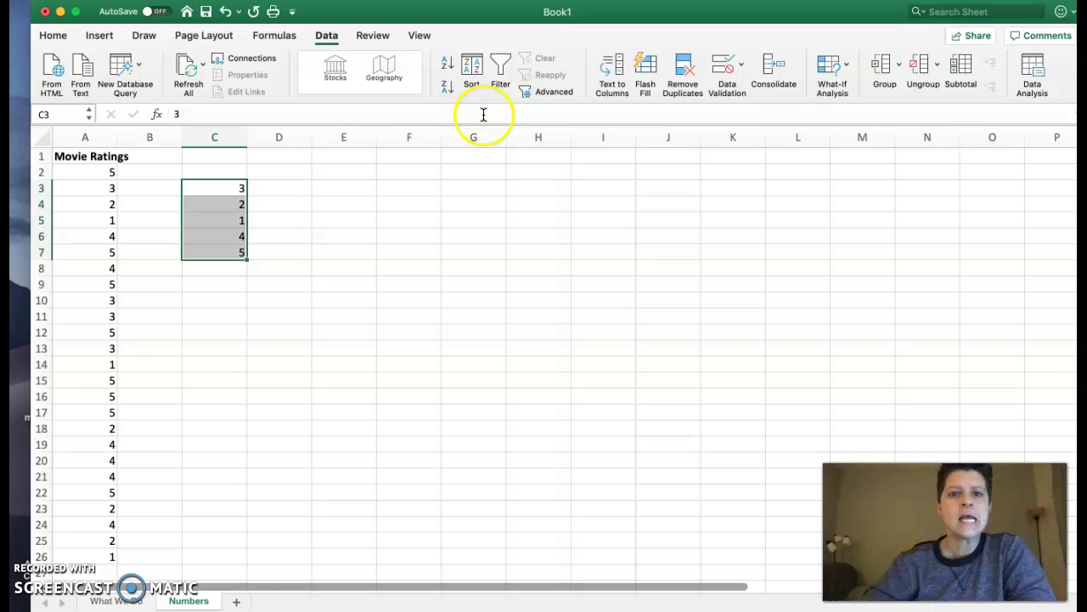
{"action": "left_click", "coordinate": [447, 65]}
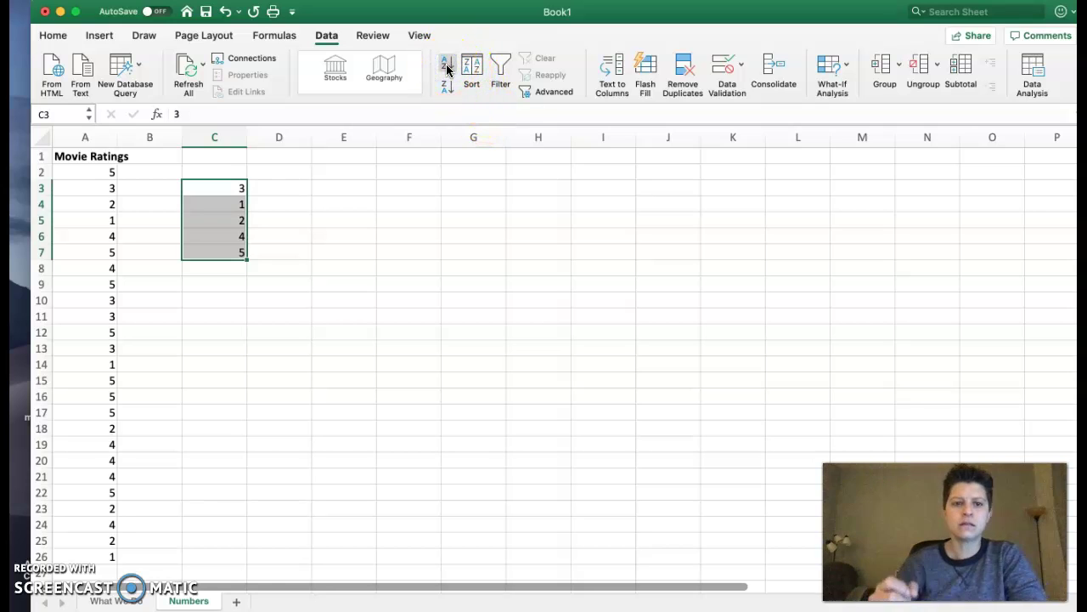
{"action": "left_click", "coordinate": [222, 328]}
{"action": "left_click", "coordinate": [226, 190]}
{"action": "left_click_drag", "start_coordinate": [228, 216], "coordinate": [229, 247]}
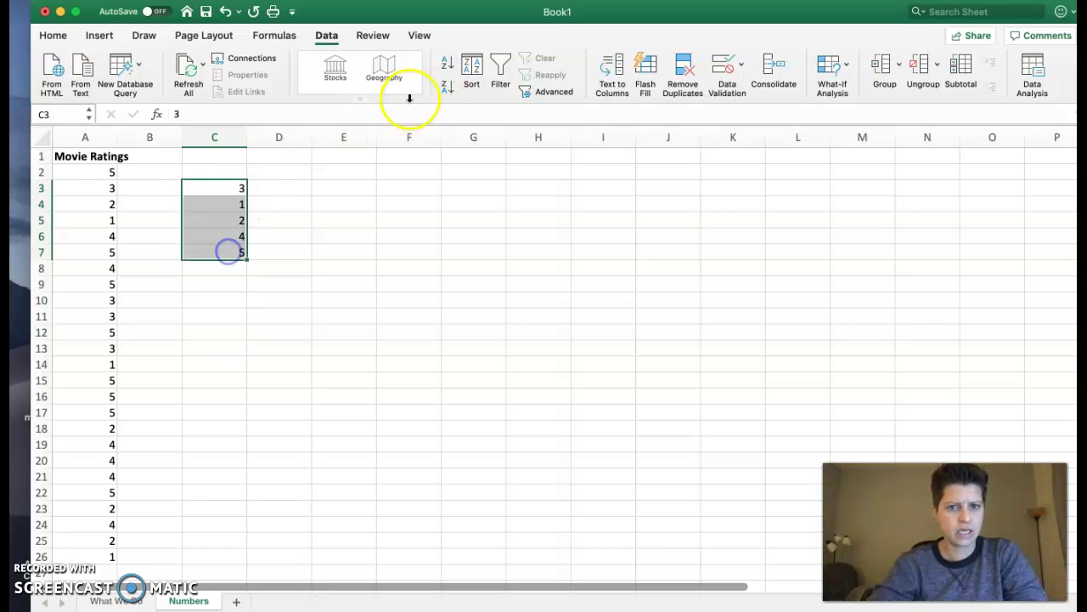
{"action": "left_click", "coordinate": [469, 68]}
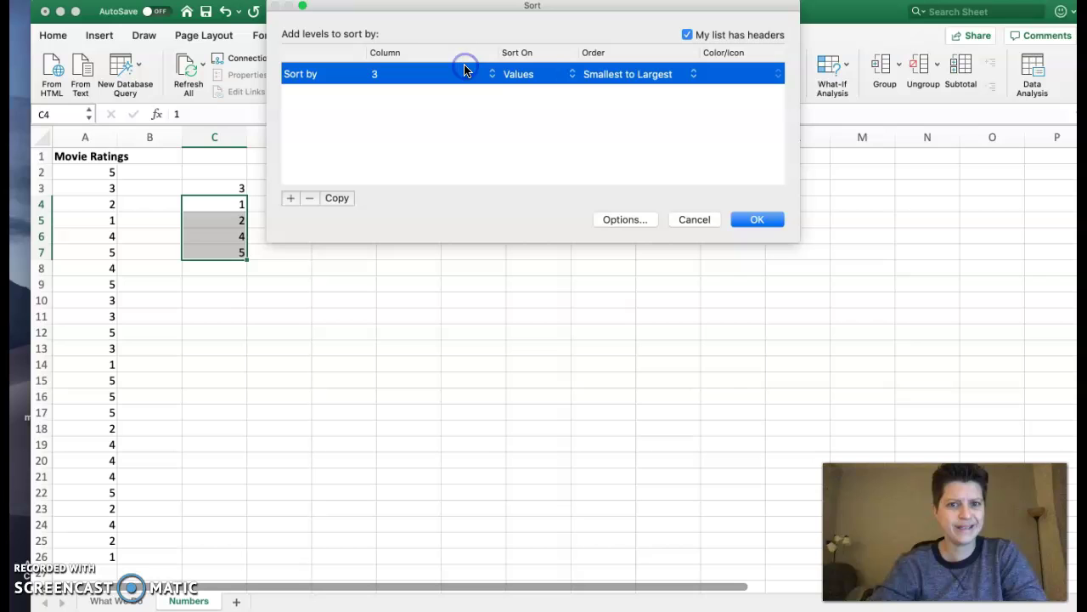
{"action": "left_click", "coordinate": [601, 76]}
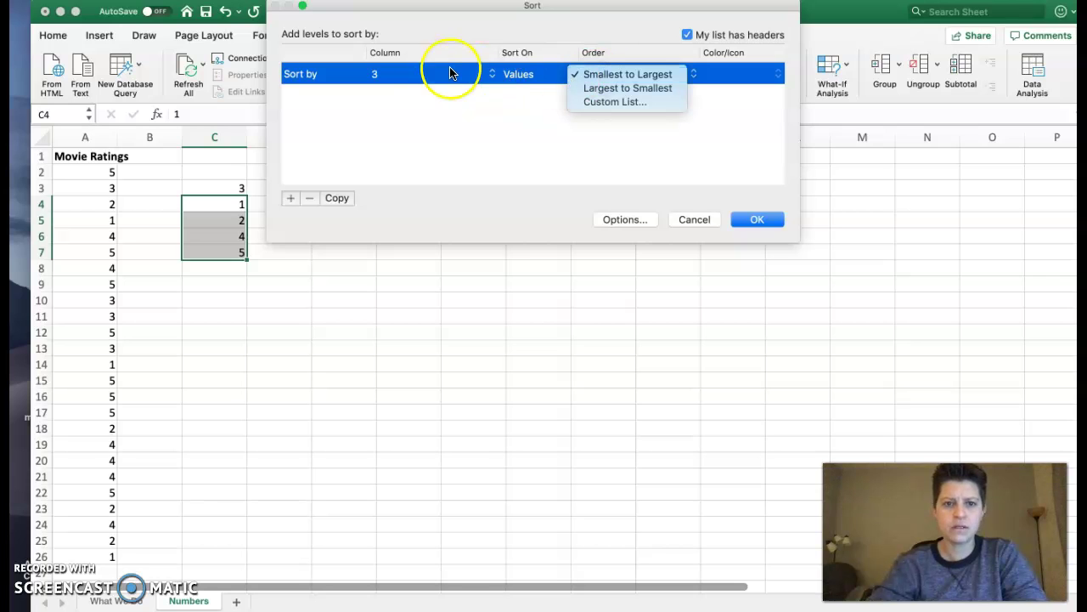
{"action": "left_click", "coordinate": [422, 61]}
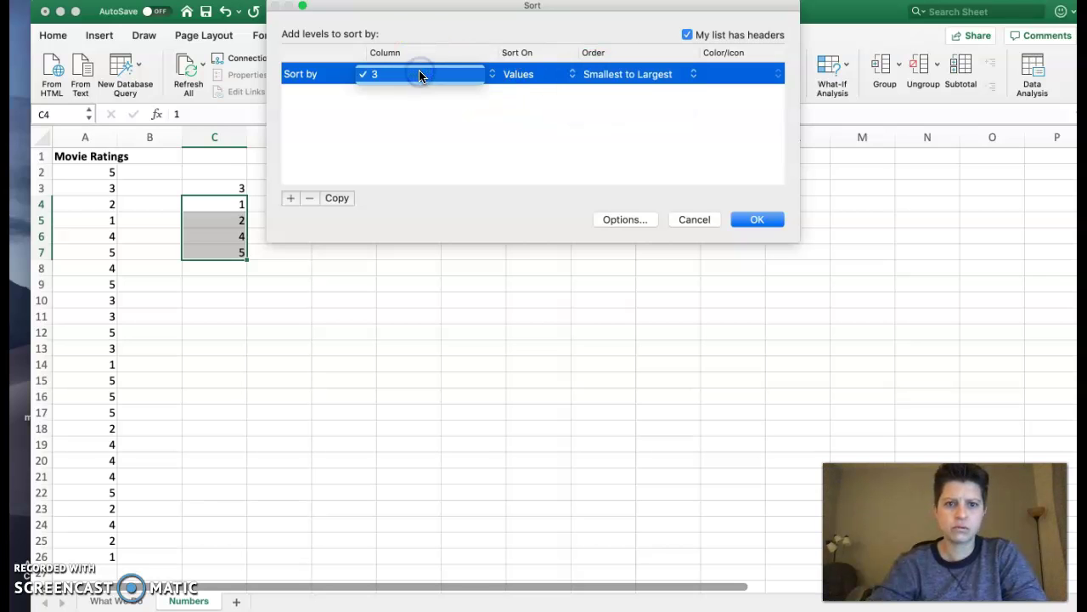
{"action": "left_click", "coordinate": [686, 219]}
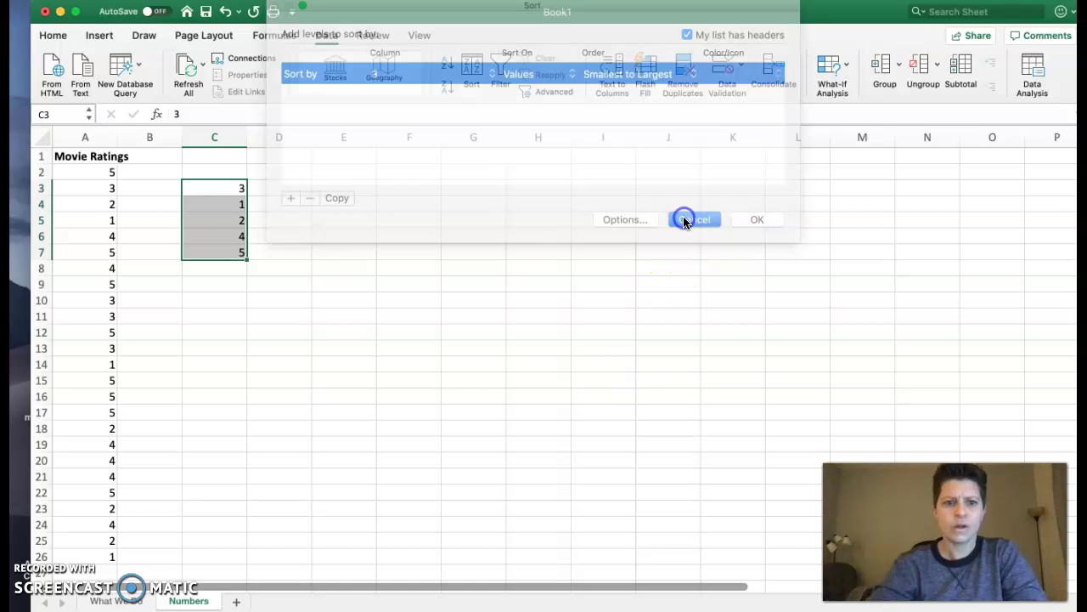
Sort all of column C smallest to largest so the ratings read 1 to 5
{"action": "left_click", "coordinate": [221, 304]}
{"action": "left_click", "coordinate": [219, 155]}
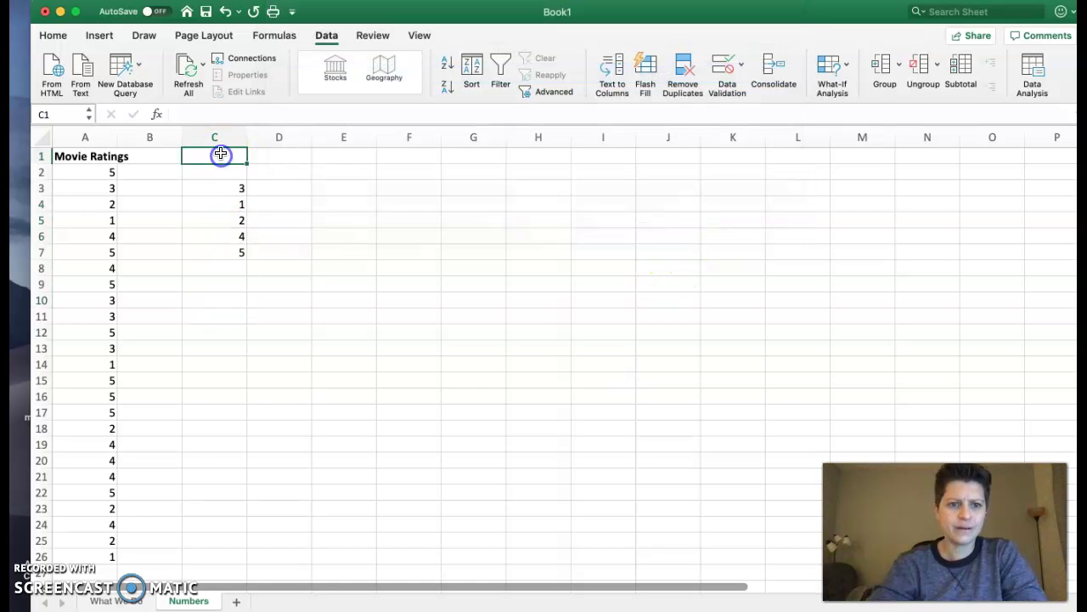
{"action": "left_click", "coordinate": [219, 137]}
{"action": "left_click", "coordinate": [473, 73]}
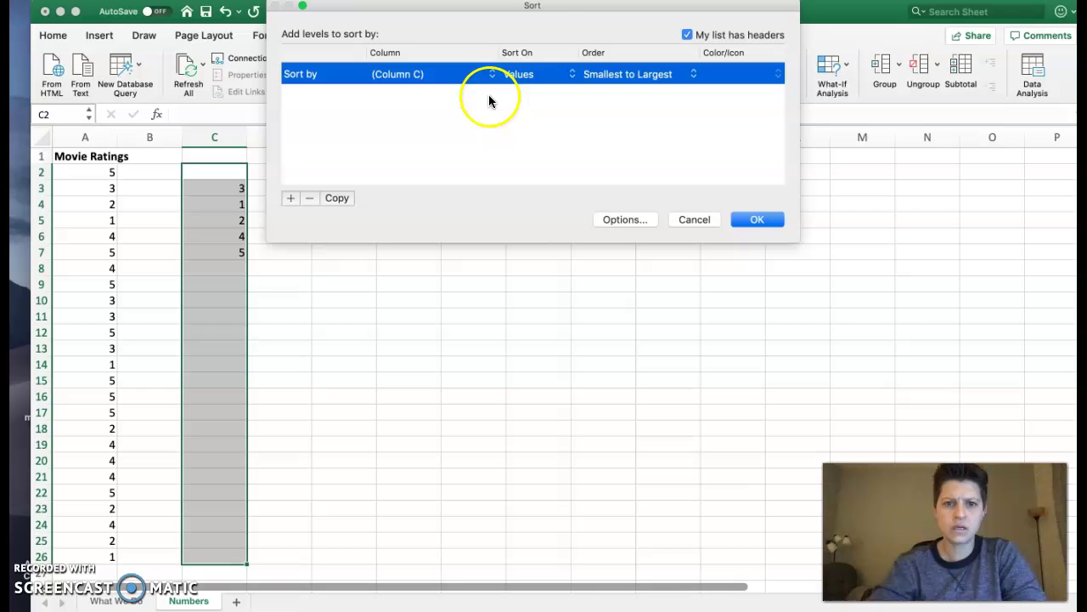
{"action": "left_click", "coordinate": [764, 219]}
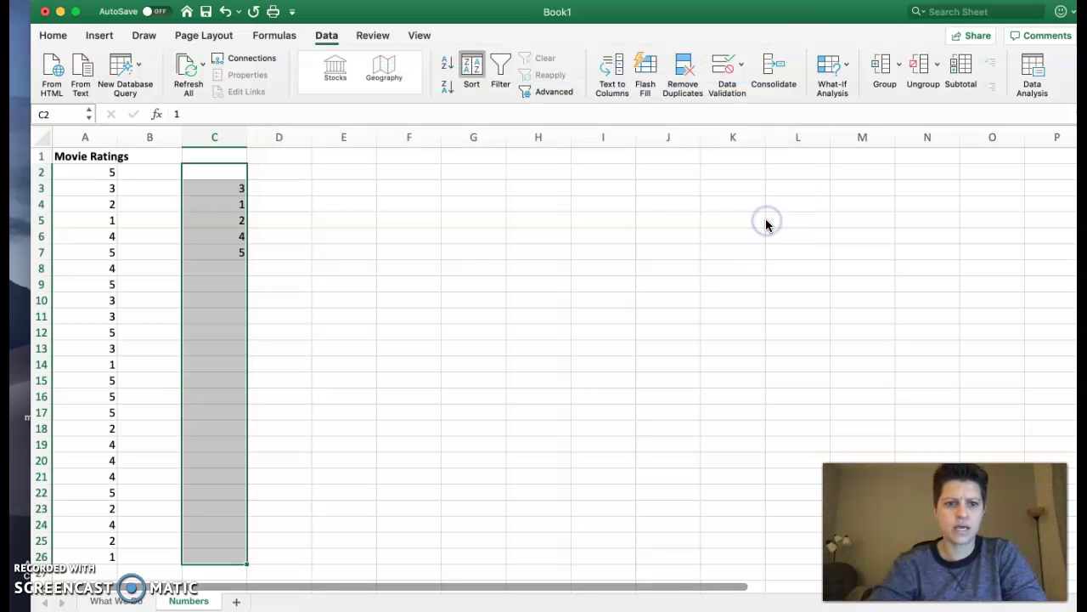
{"action": "left_click", "coordinate": [460, 255]}
Add the headings 'Movie Ratings' in C1 and 'Frequency' in D1
{"action": "left_click", "coordinate": [450, 265]}
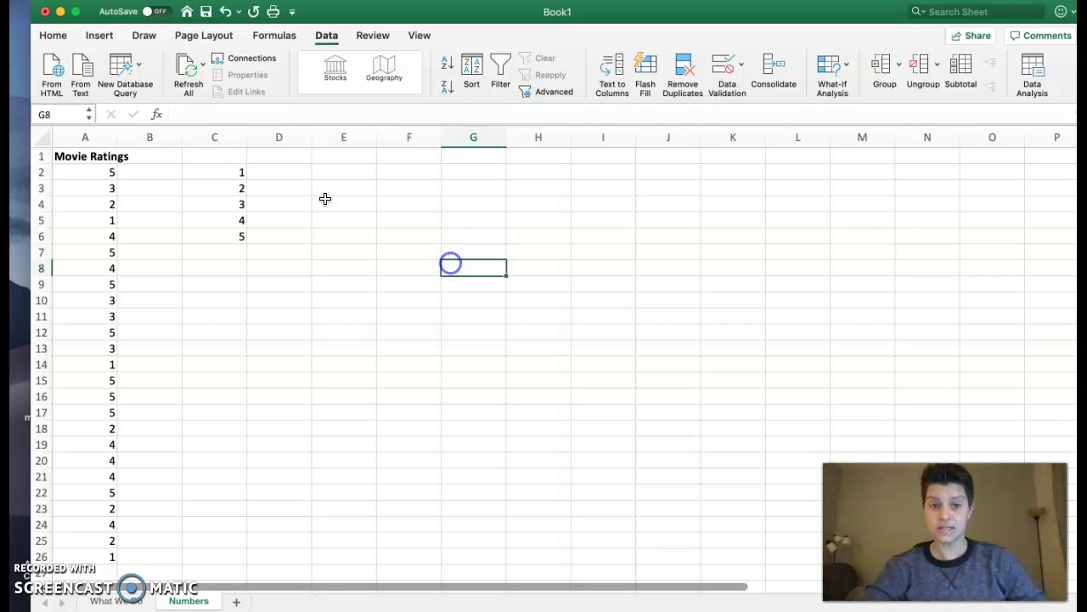
{"action": "left_click", "coordinate": [211, 159]}
{"action": "type", "text": "Mo"}
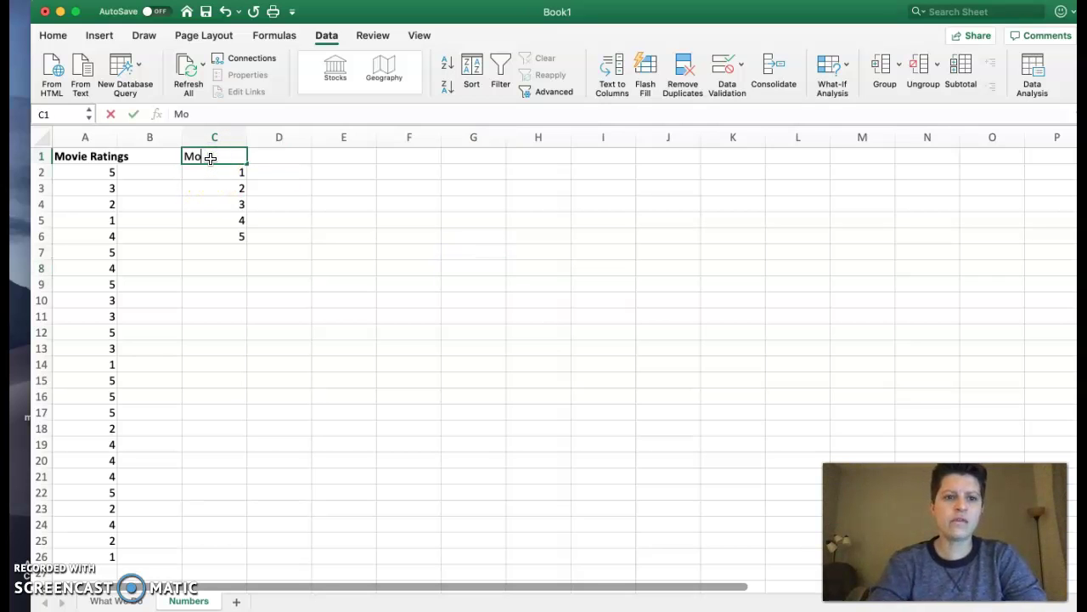
{"action": "type", "text": "vie Ratings"}
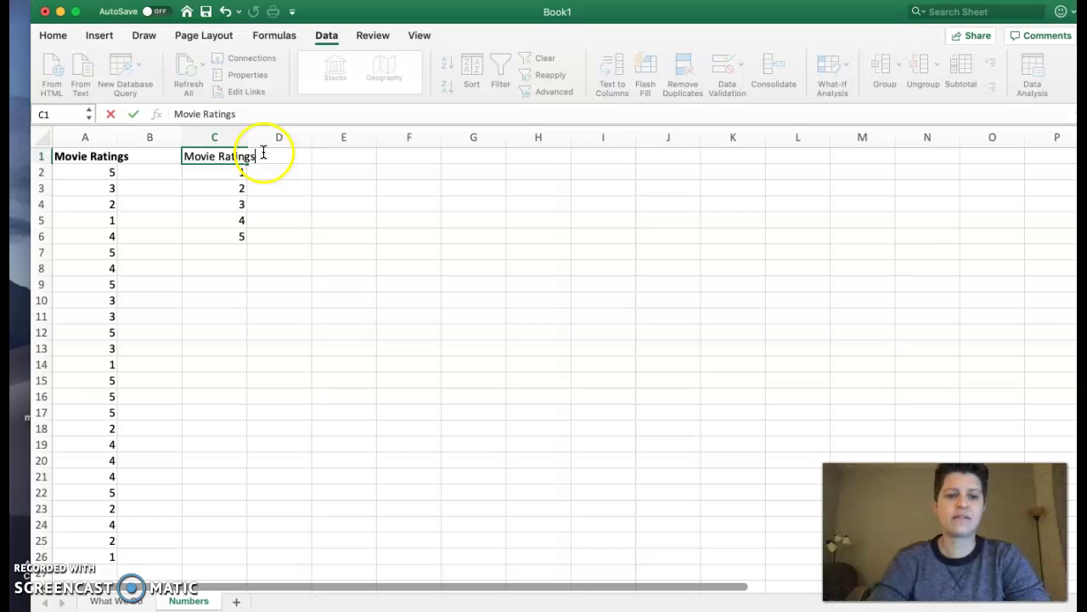
{"action": "left_click", "coordinate": [280, 156]}
{"action": "left_click", "coordinate": [302, 157]}
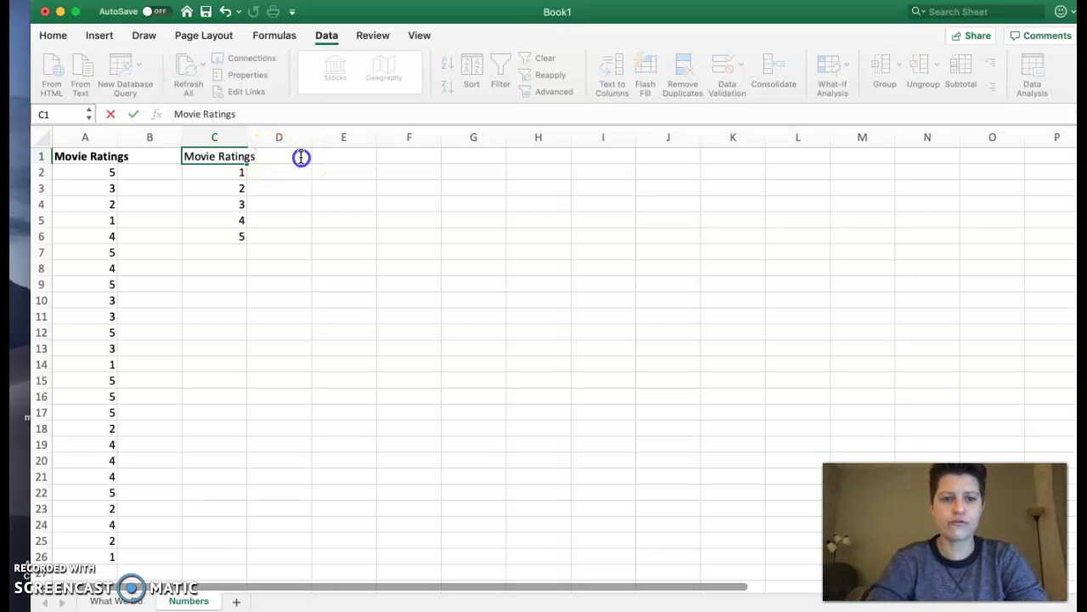
{"action": "left_click", "coordinate": [279, 173]}
{"action": "left_click", "coordinate": [279, 188]}
{"action": "left_click", "coordinate": [279, 151]}
{"action": "type", "text": "Frquen"}
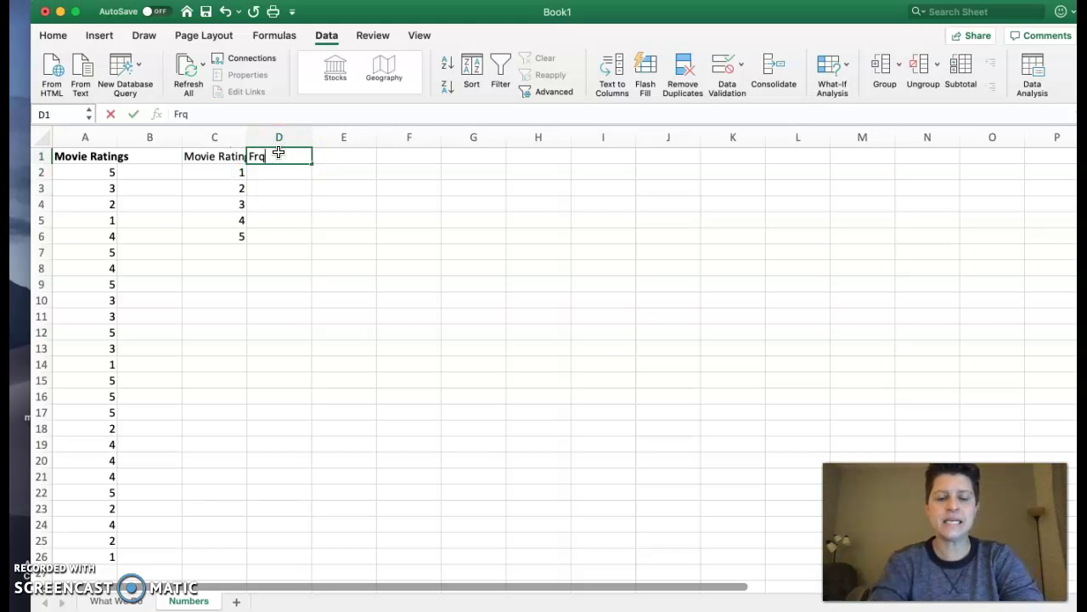
{"action": "key", "text": "BackSpace"}
{"action": "key", "text": "BackSpace"}
{"action": "key", "text": "BackSpace"}
{"action": "key", "text": "BackSpace"}
{"action": "type", "text": "equyency"}
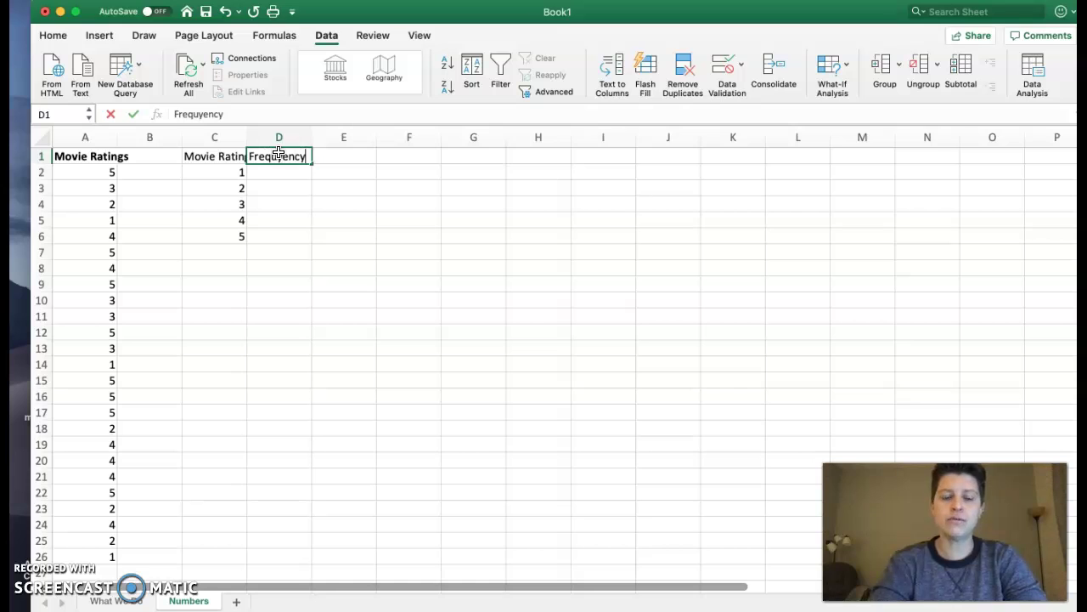
{"action": "key", "text": "BackSpace"}
{"action": "key", "text": "BackSpace"}
{"action": "key", "text": "BackSpace"}
{"action": "key", "text": "BackSpace"}
{"action": "key", "text": "BackSpace"}
{"action": "key", "text": "BackSpace"}
{"action": "type", "text": "ency"}
{"action": "left_click", "coordinate": [284, 168]}
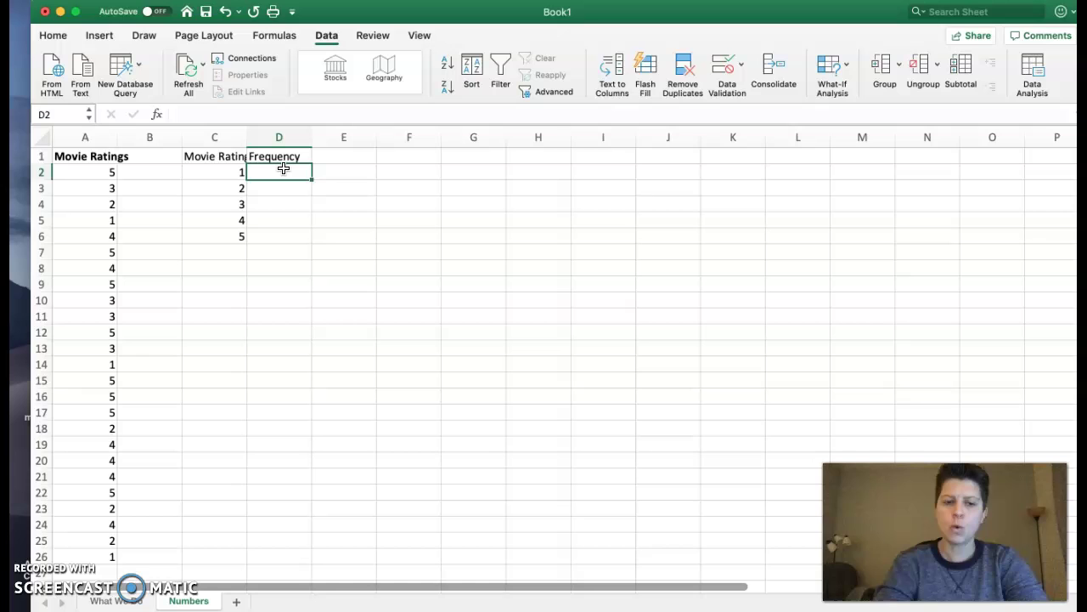
Enter =COUNTIF($A$2:$A$26,C2) in D2, which shows 3
{"action": "type", "text": "=countif"}
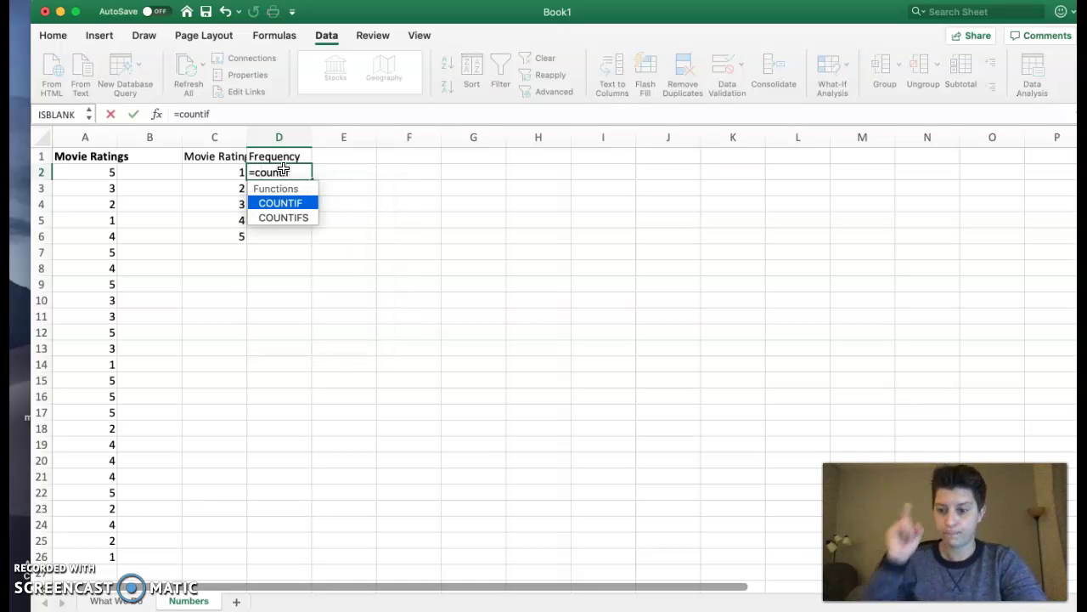
{"action": "type", "text": "("}
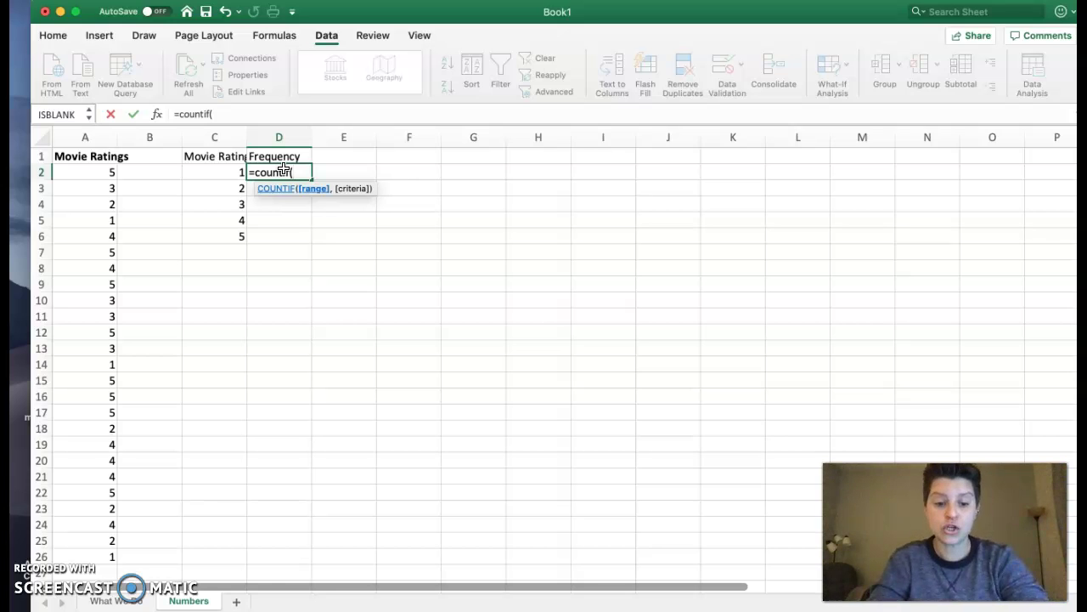
{"action": "type", "text": "$a$2"}
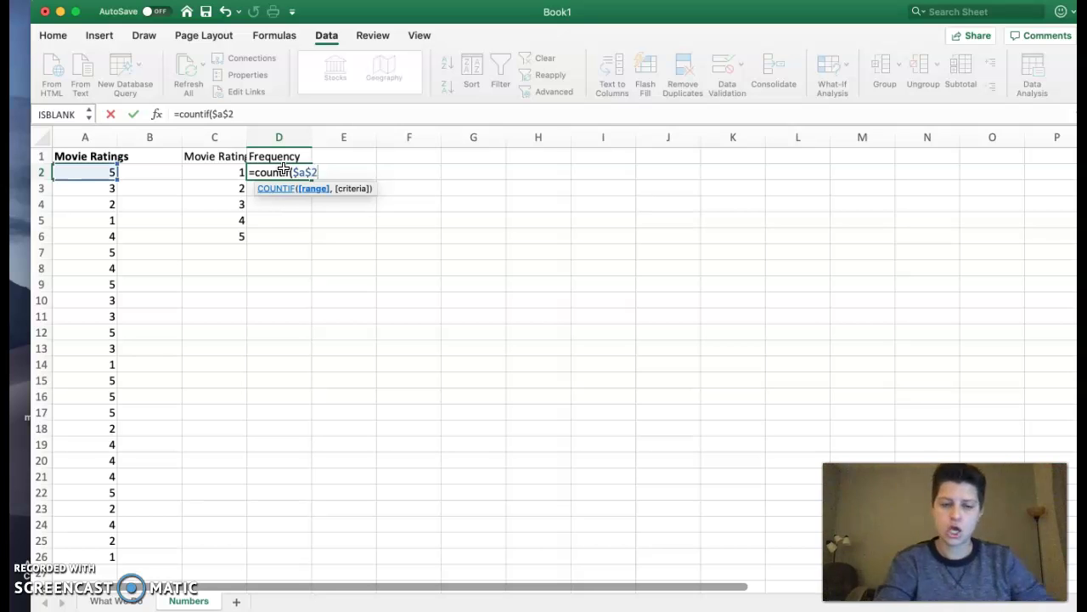
{"action": "type", "text": ":$a"}
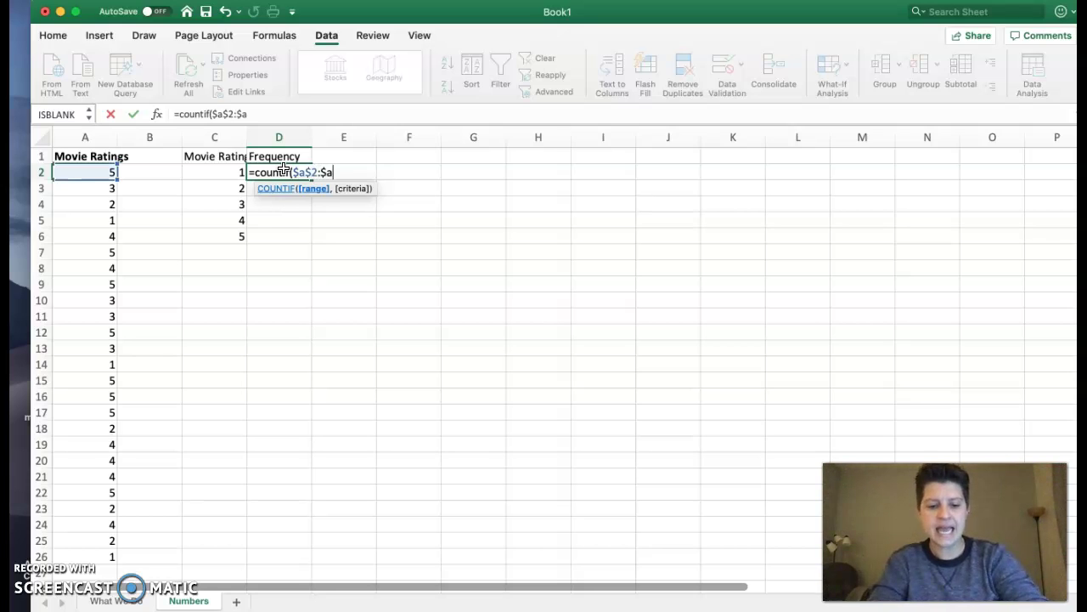
{"action": "type", "text": "$26"}
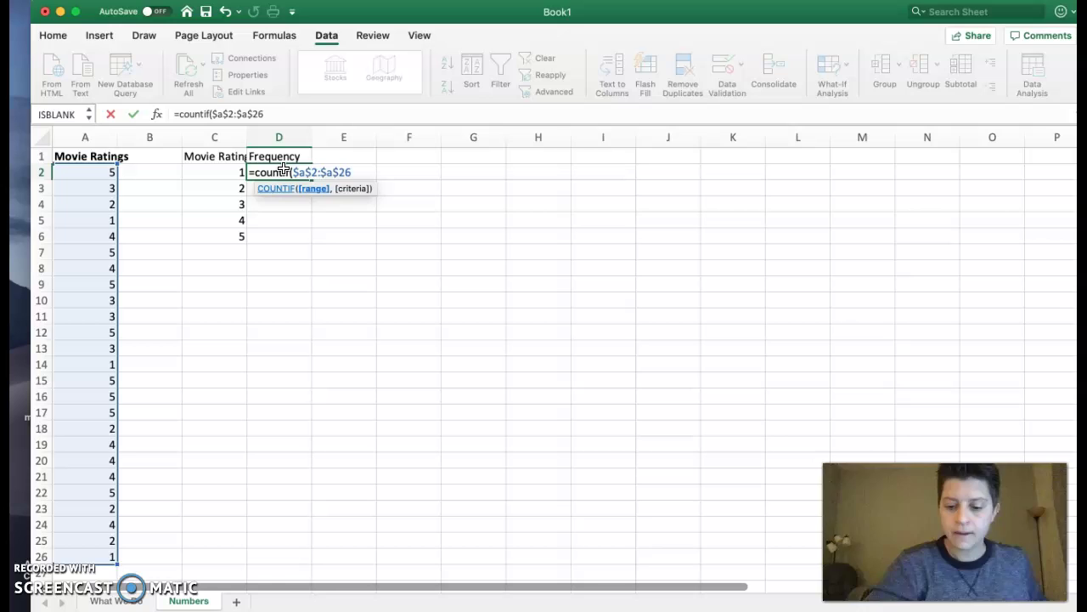
{"action": "type", "text": ","}
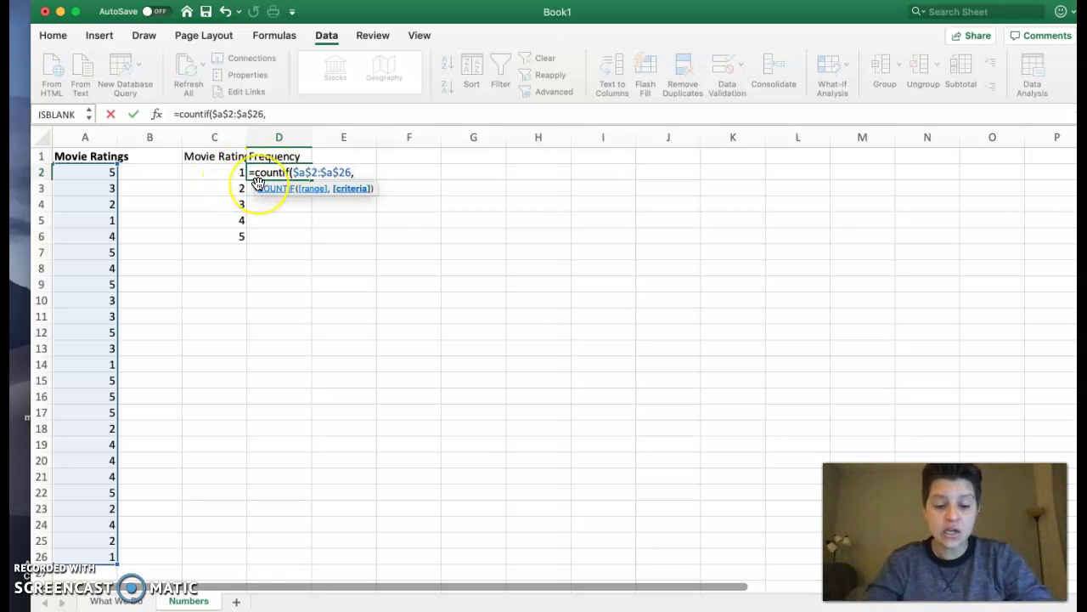
{"action": "type", "text": "c2"}
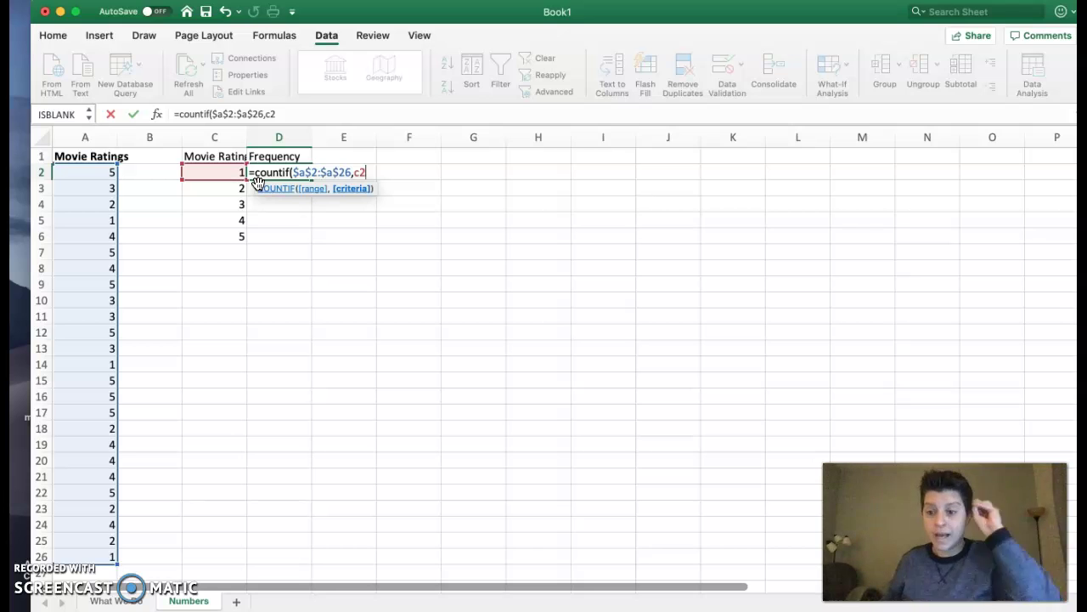
{"action": "type", "text": ")"}
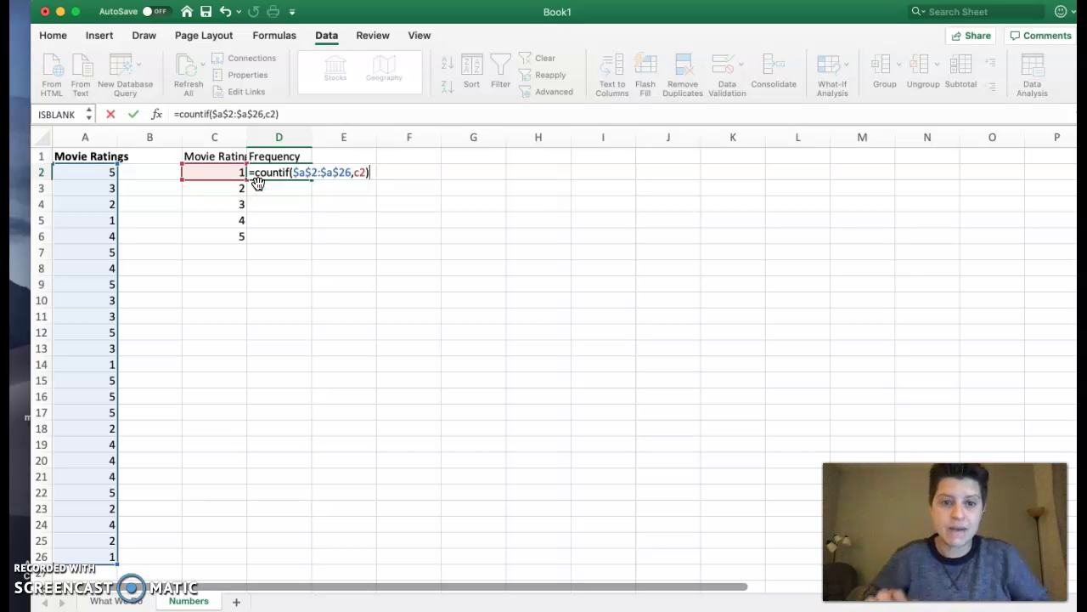
{"action": "key", "text": "Return"}
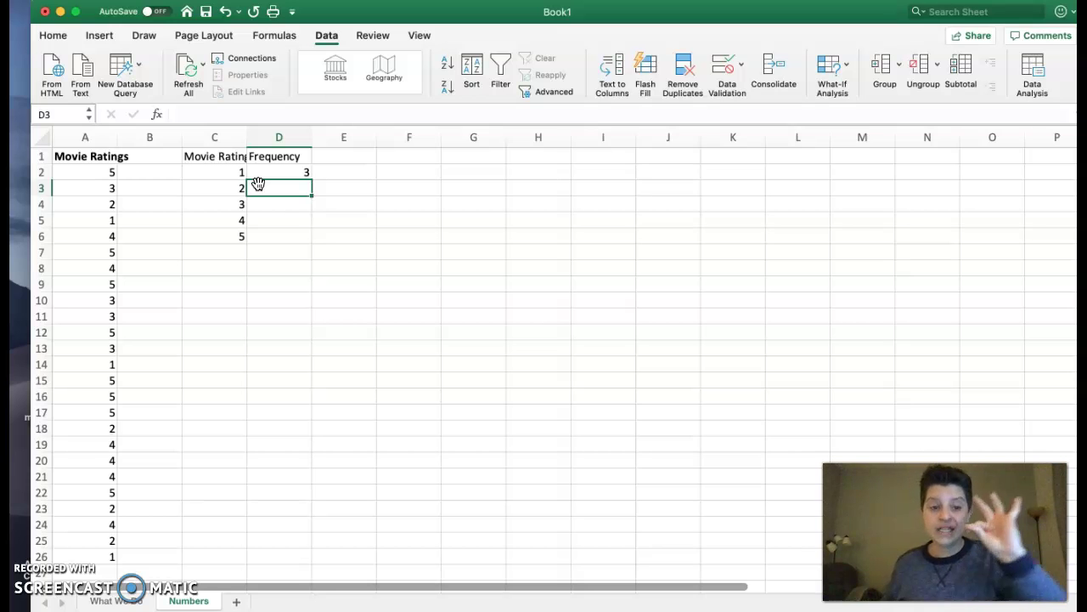
Fill D2's COUNTIF down to D6 and check the counts 3, 4, 4, 6, 8
{"action": "left_click", "coordinate": [265, 172]}
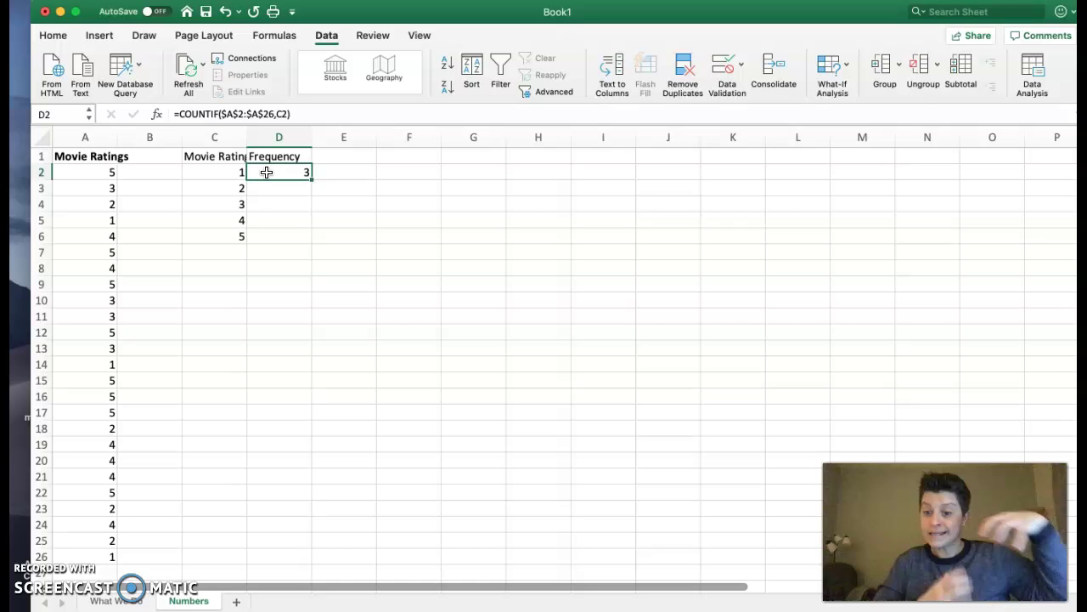
{"action": "left_click", "coordinate": [287, 173]}
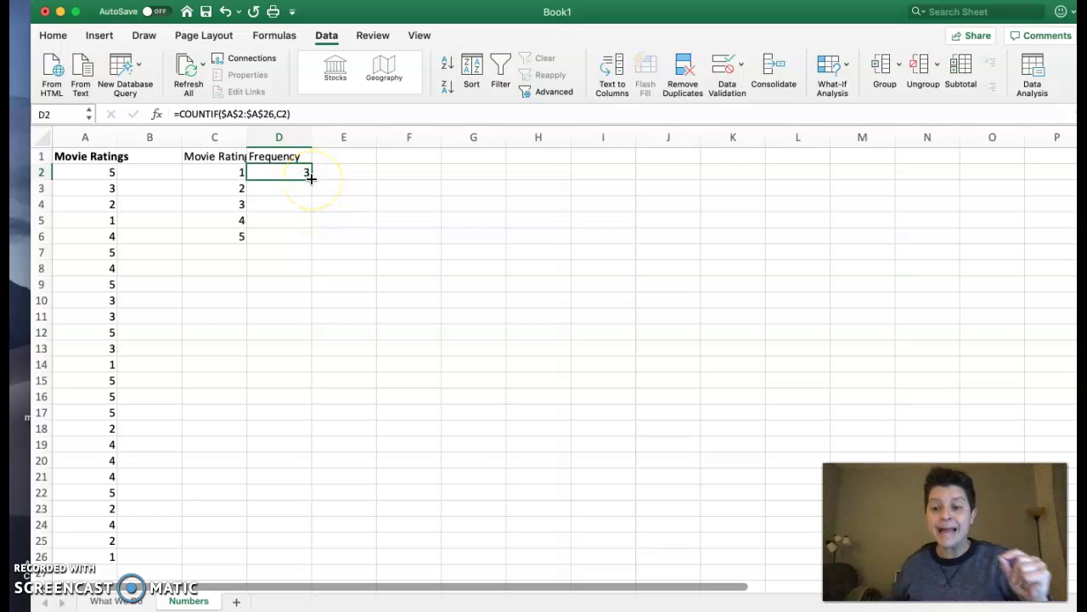
{"action": "left_click", "coordinate": [311, 179]}
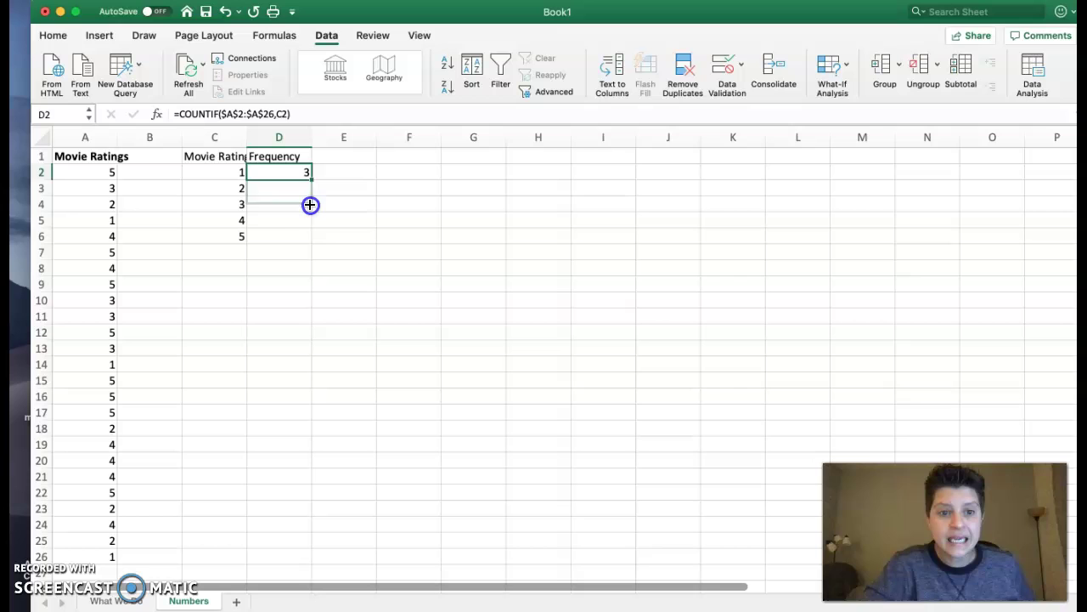
{"action": "left_click_drag", "start_coordinate": [310, 205], "coordinate": [307, 242]}
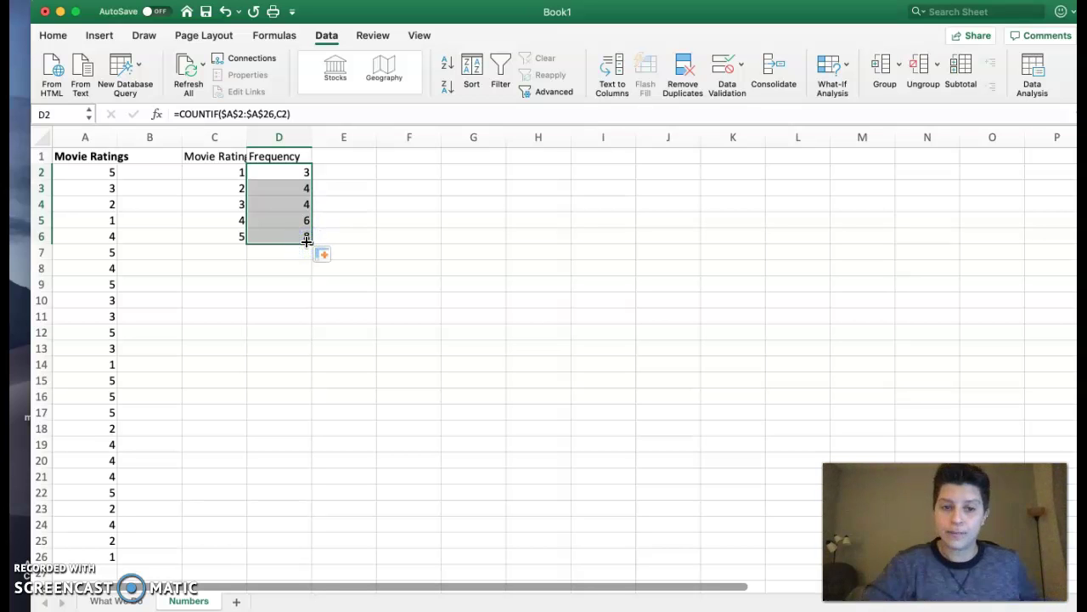
{"action": "left_click", "coordinate": [291, 188]}
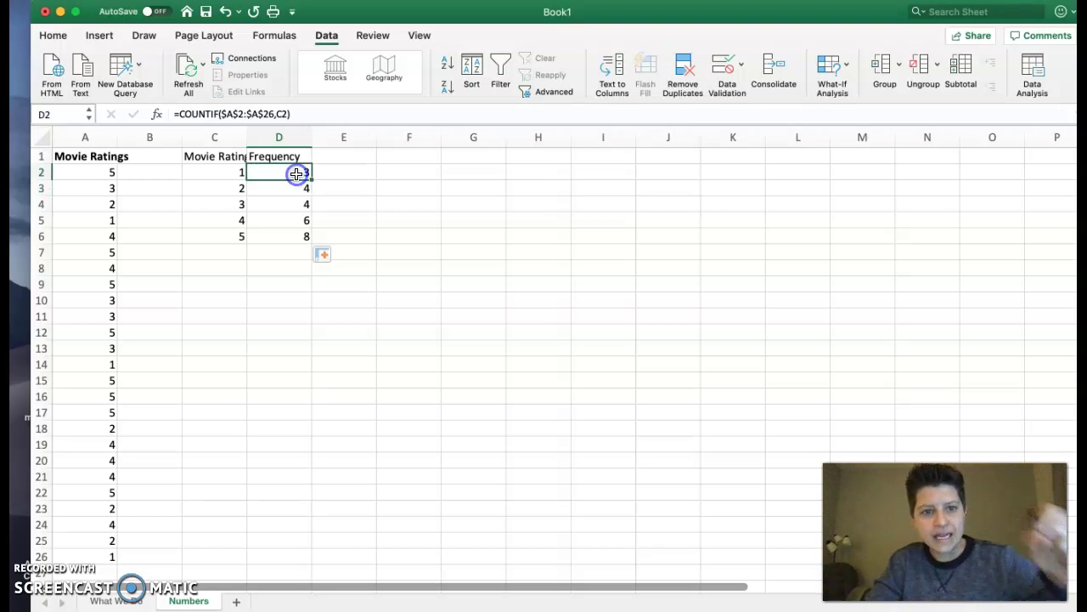
{"action": "left_click", "coordinate": [298, 204]}
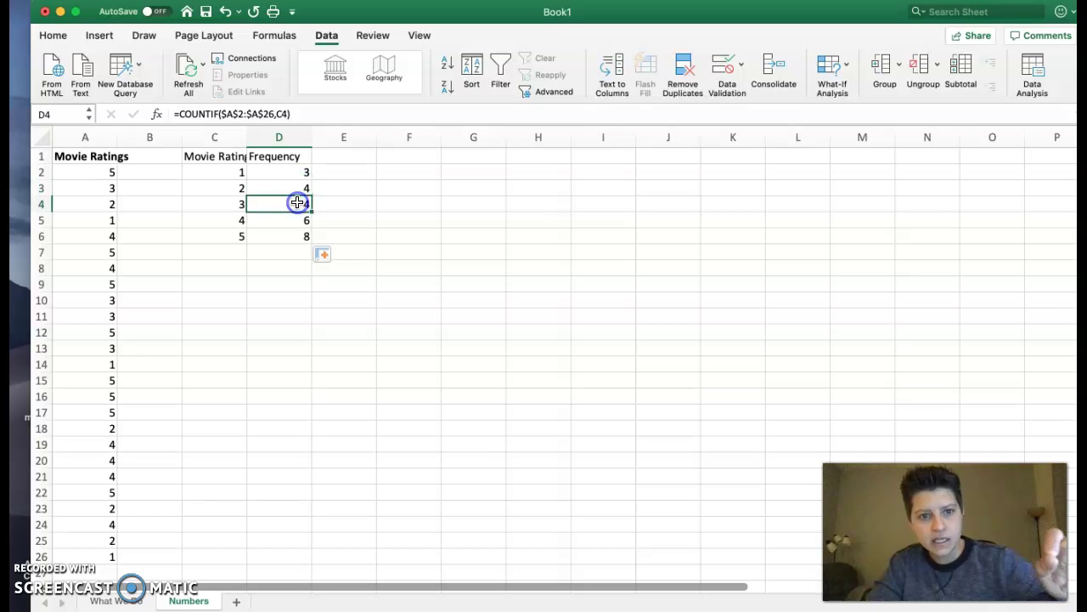
{"action": "left_click", "coordinate": [299, 219]}
{"action": "left_click", "coordinate": [299, 237]}
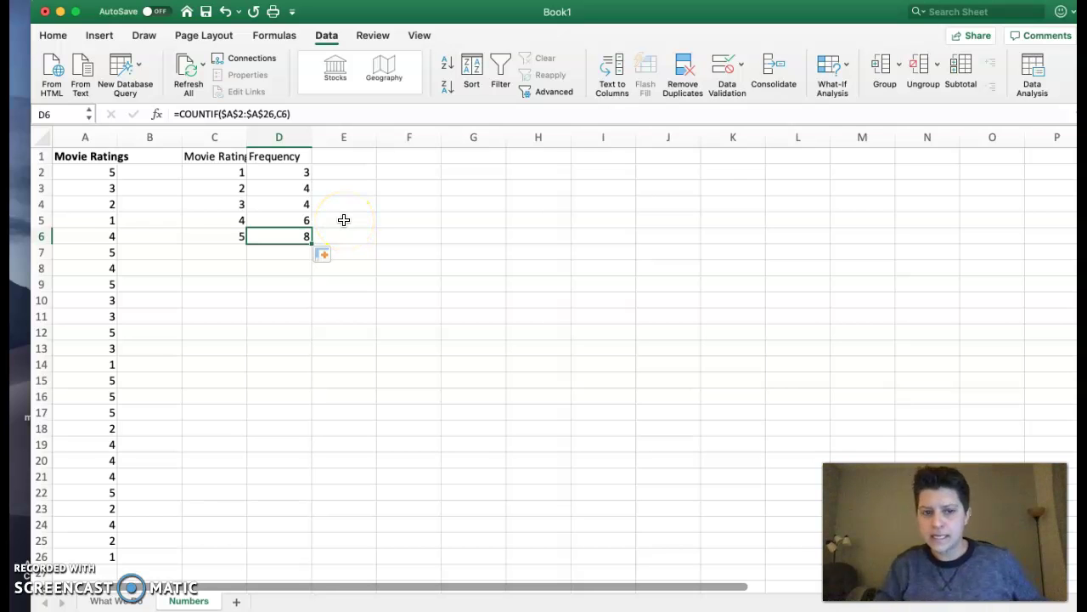
Head column E 'Relative Freq' and begin a formula in E2 with '='
{"action": "left_click", "coordinate": [352, 156]}
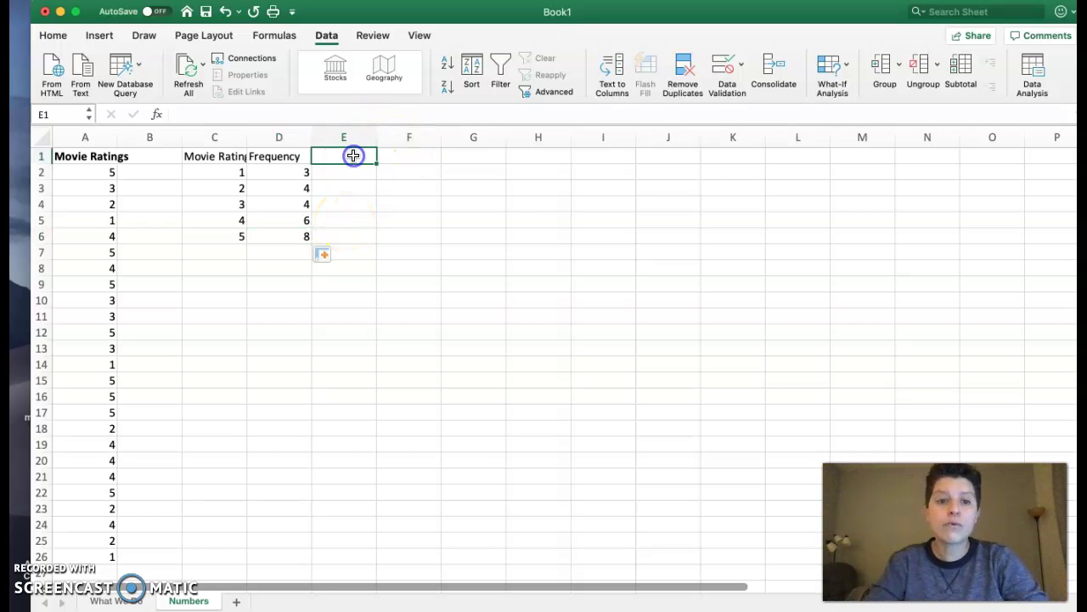
{"action": "type", "text": "Relative Freq"}
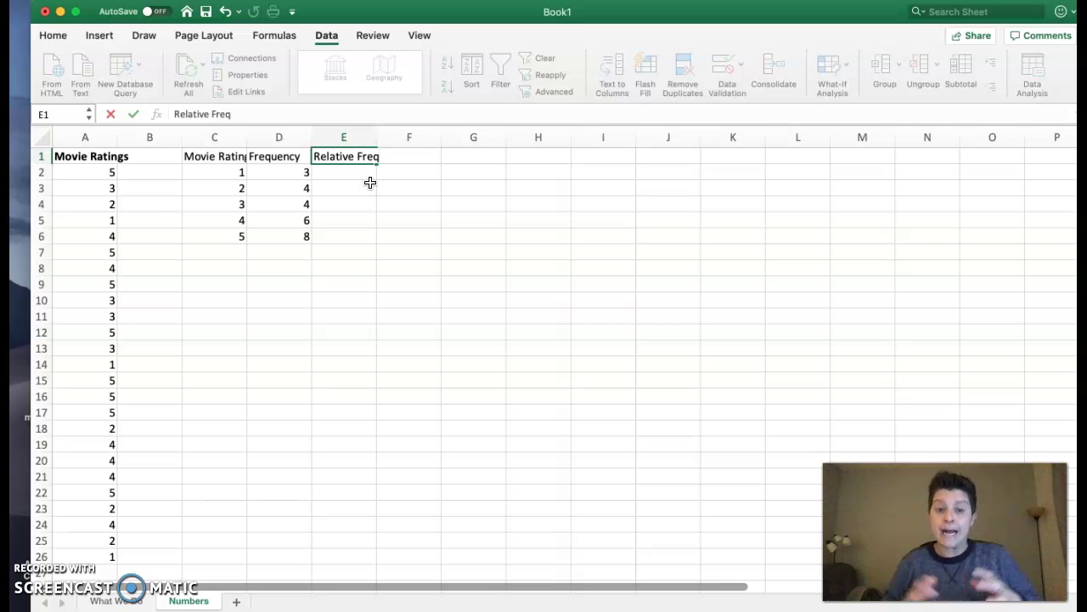
{"action": "left_click", "coordinate": [353, 170]}
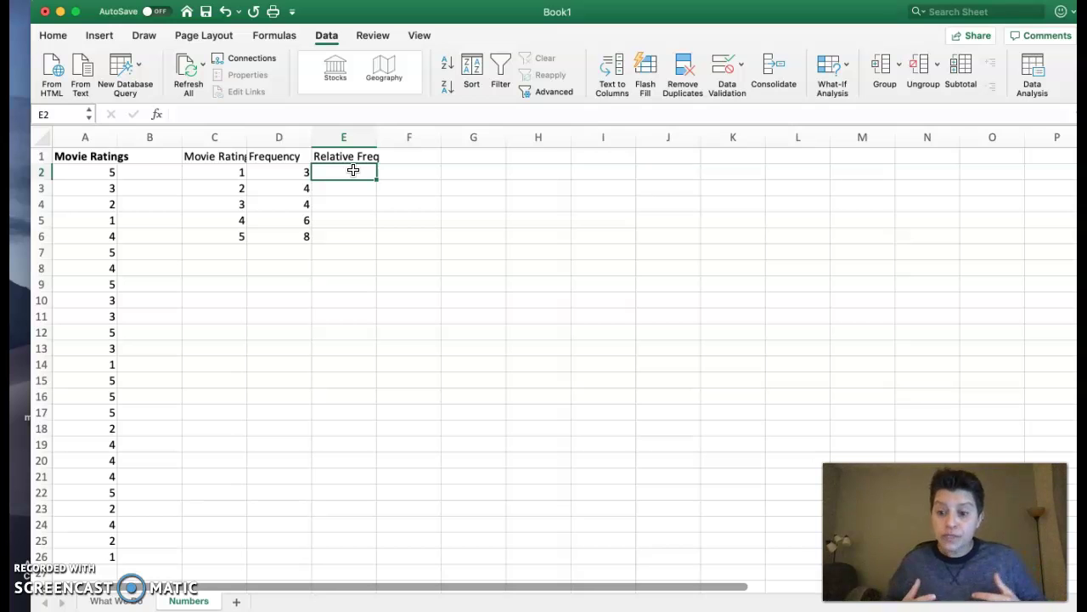
{"action": "type", "text": "="}
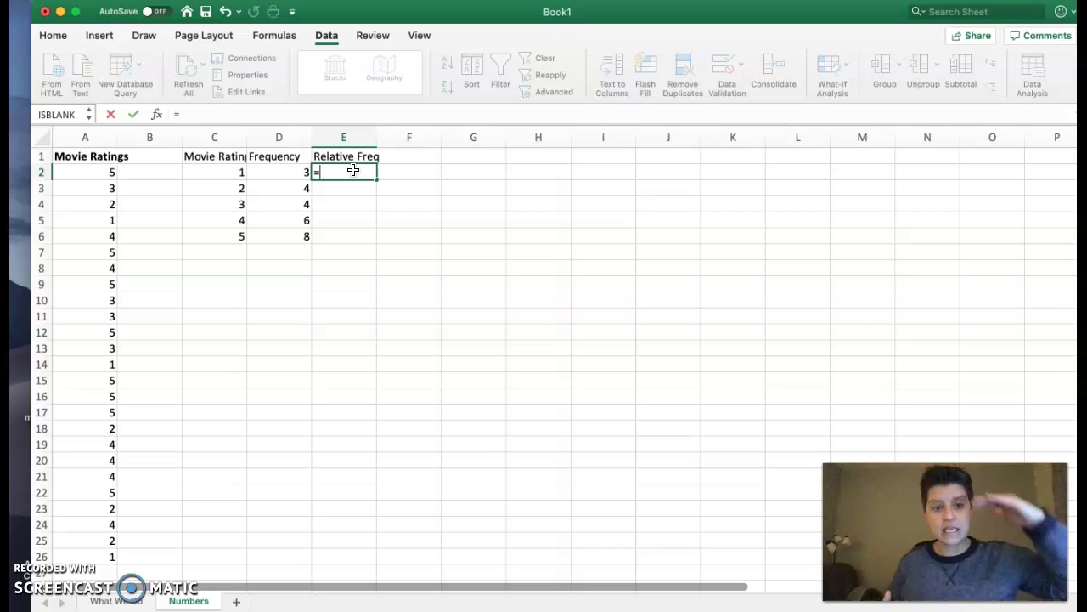
Try entering =D2/(=sum(D2:D6)) in E2 as the relative frequency
{"action": "left_click", "coordinate": [287, 173]}
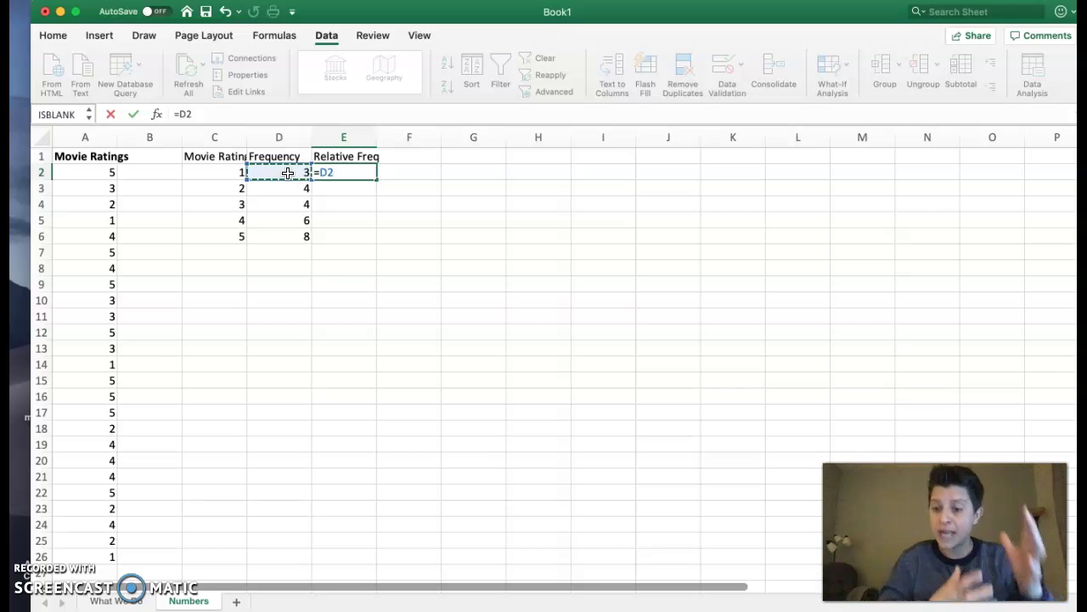
{"action": "type", "text": "/"}
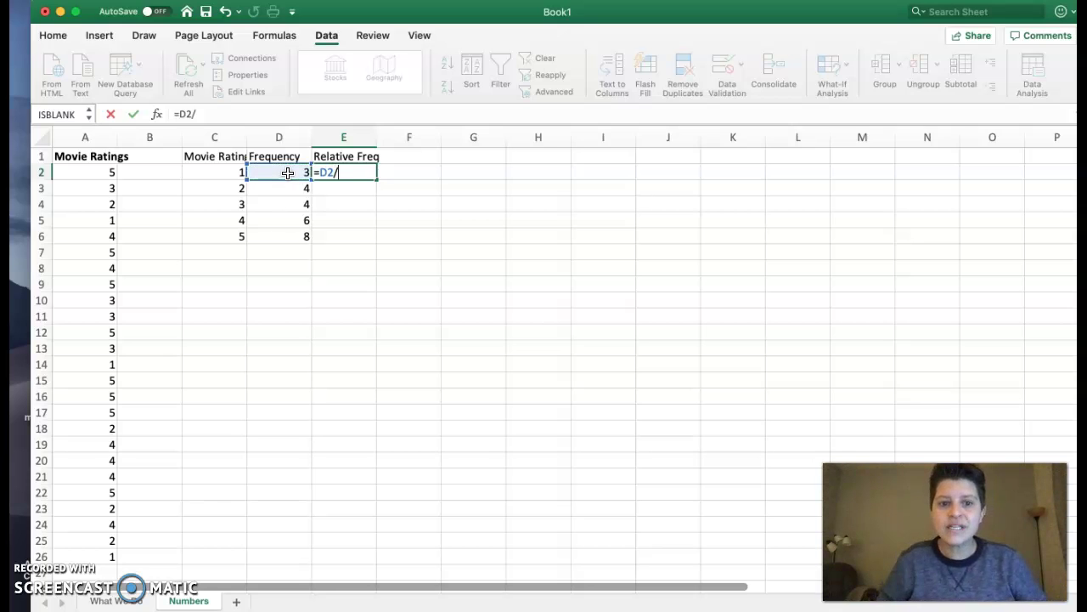
{"action": "type", "text": "(sum:"}
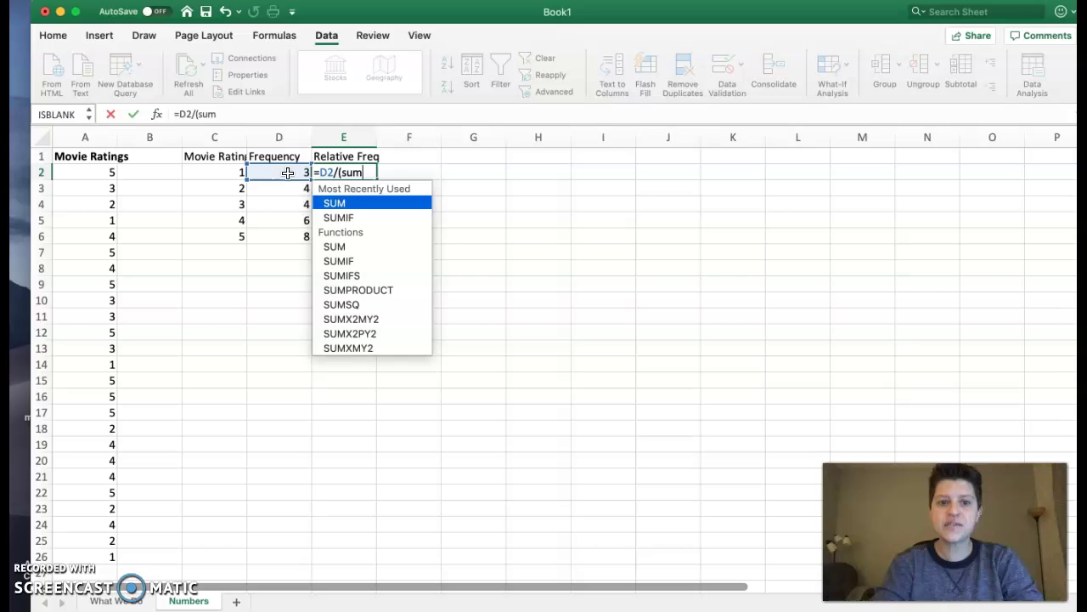
{"action": "key", "text": "BackSpace"}
{"action": "key", "text": "BackSpace"}
{"action": "key", "text": "BackSpace"}
{"action": "key", "text": "BackSpace"}
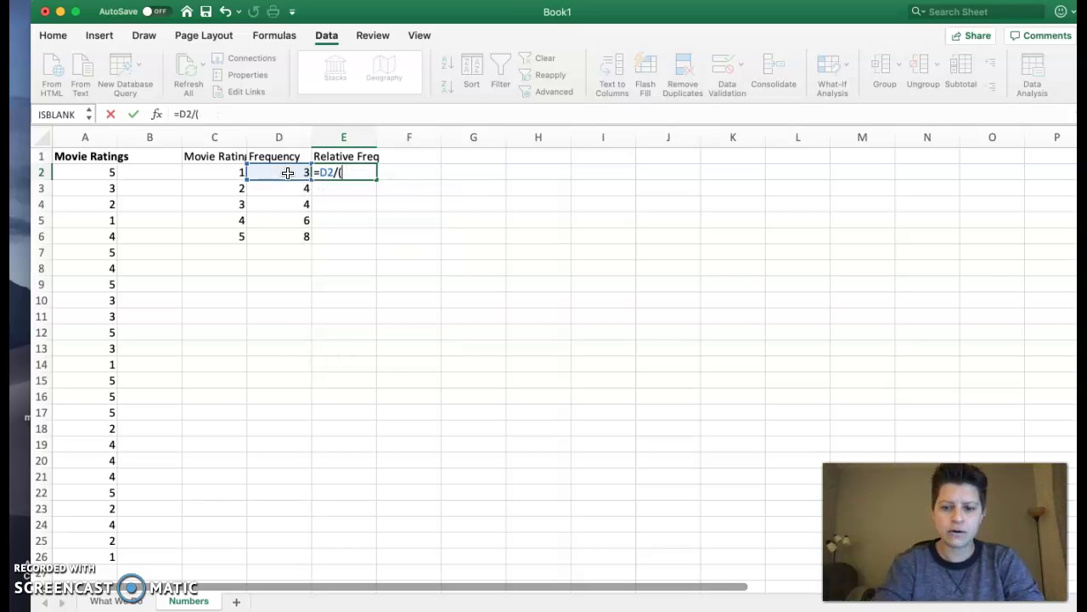
{"action": "type", "text": "=sium"}
{"action": "key", "text": "BackSpace"}
{"action": "key", "text": "BackSpace"}
{"action": "key", "text": "BackSpace"}
{"action": "type", "text": "um"}
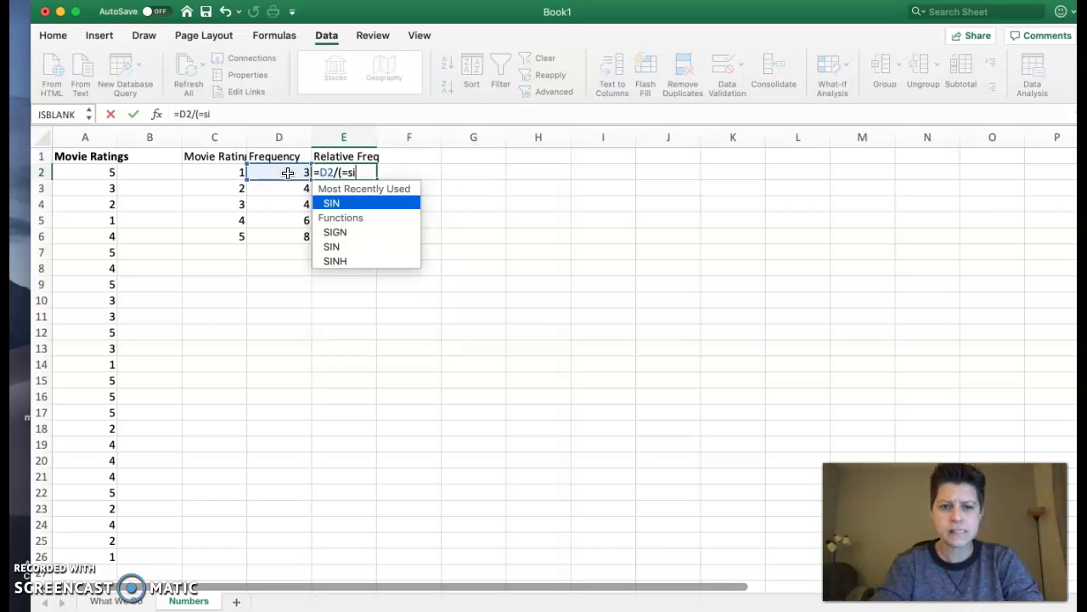
{"action": "type", "text": "("}
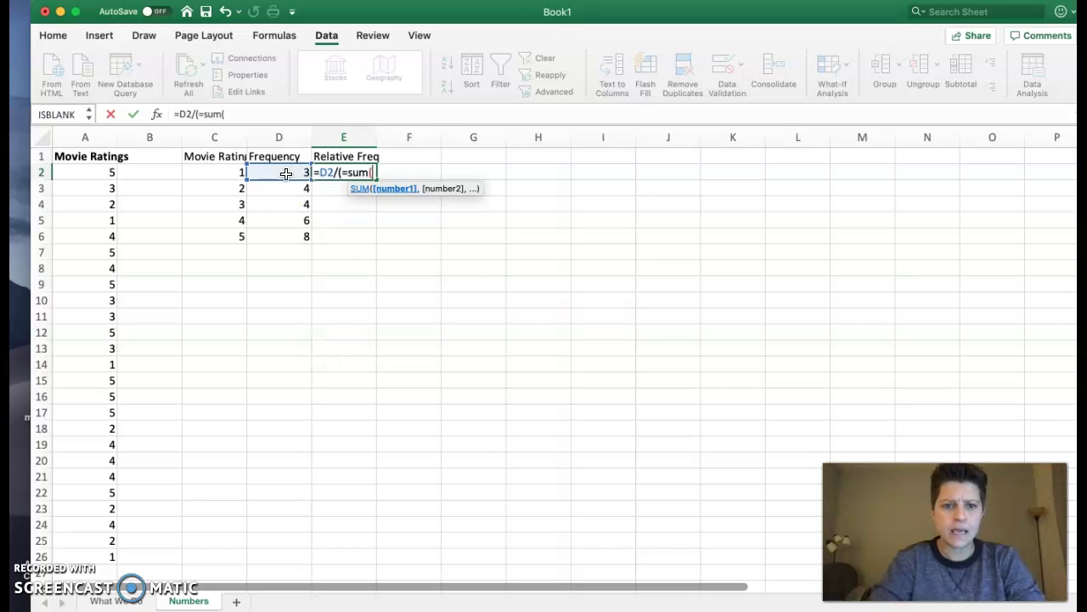
{"action": "left_click_drag", "start_coordinate": [287, 174], "coordinate": [287, 234]}
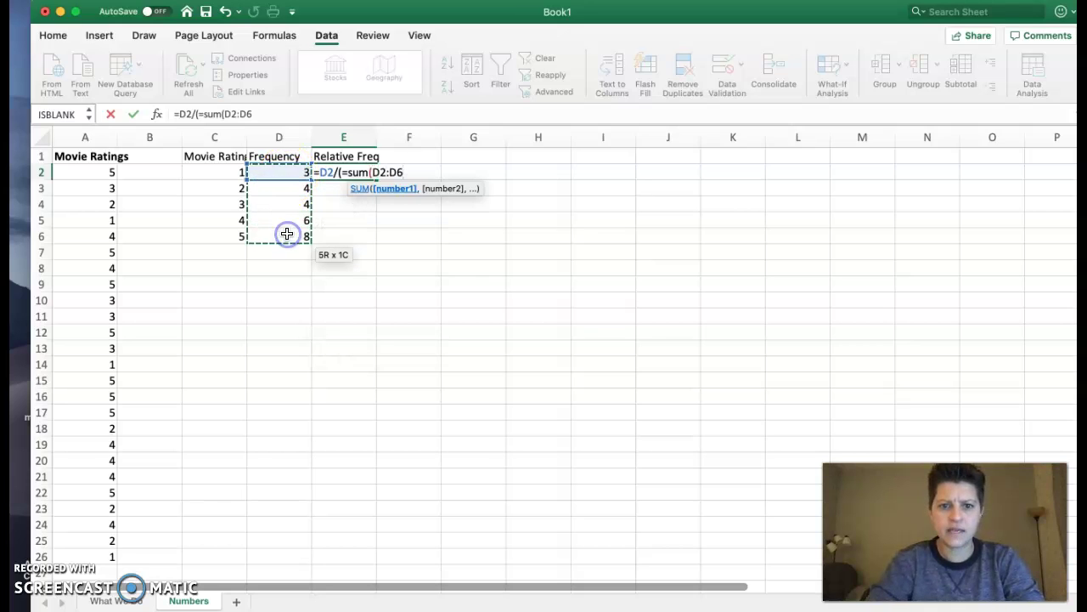
{"action": "type", "text": "))"}
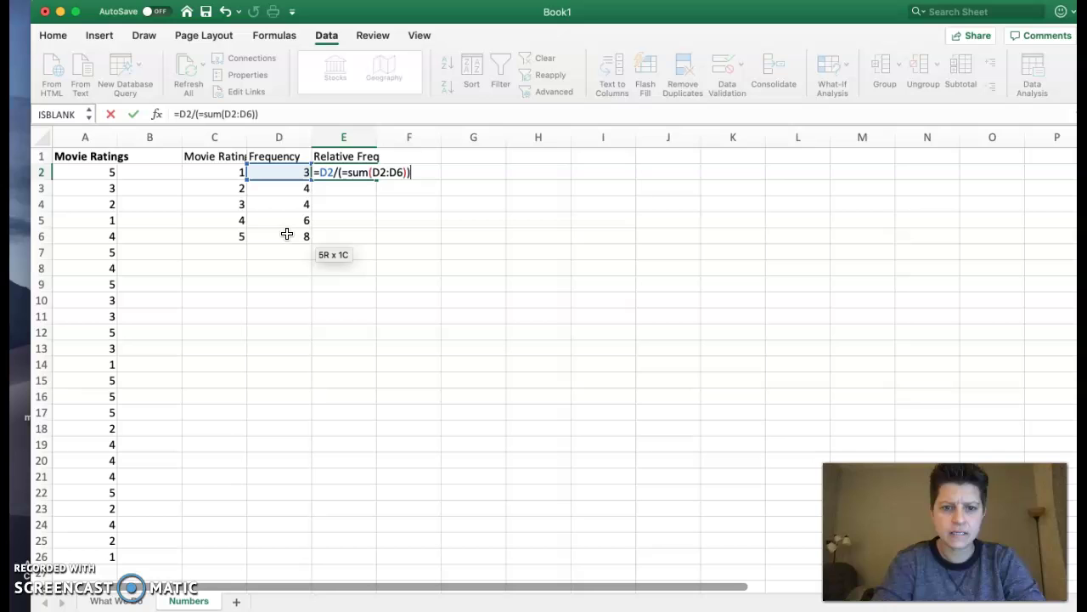
{"action": "key", "text": "Return"}
Dismiss the formula error and clear the faulty formula from E2
{"action": "left_click", "coordinate": [670, 291]}
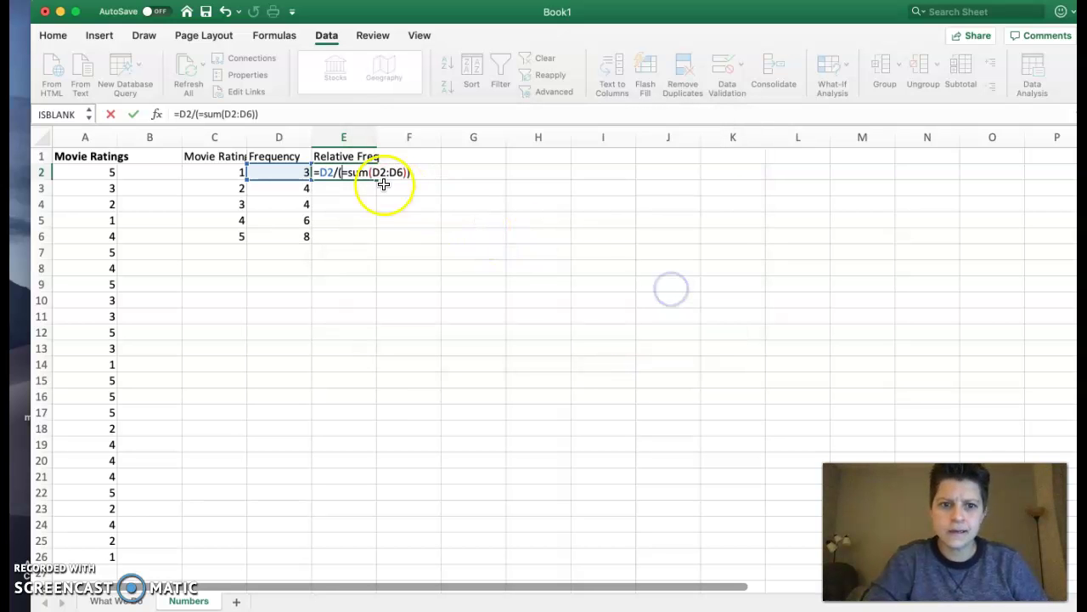
{"action": "left_click", "coordinate": [340, 173]}
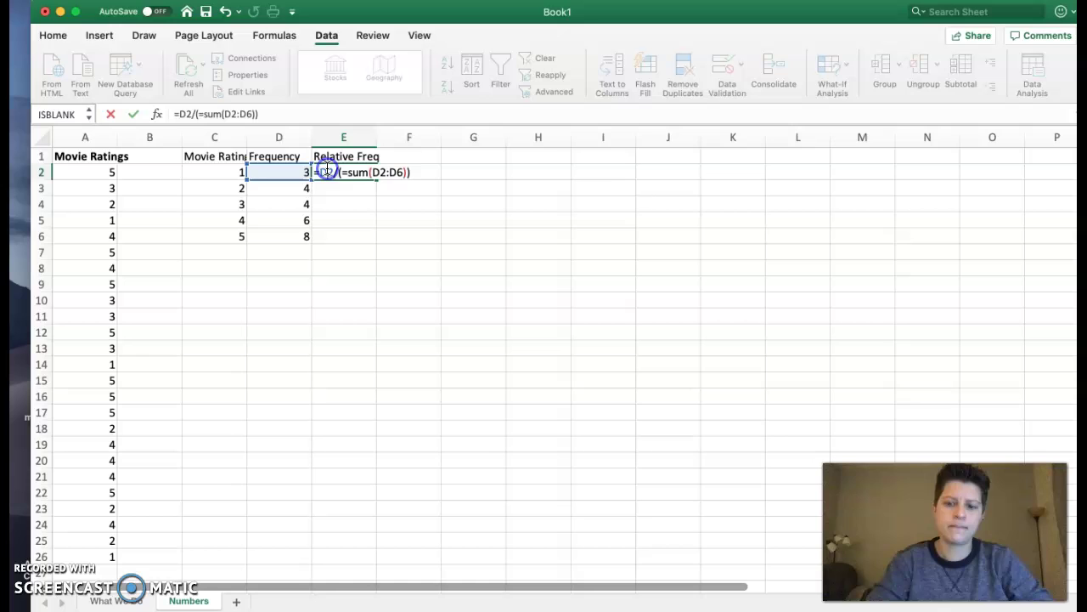
{"action": "key", "text": "BackSpace"}
{"action": "left_click", "coordinate": [342, 188]}
{"action": "triple_click", "coordinate": [338, 172]}
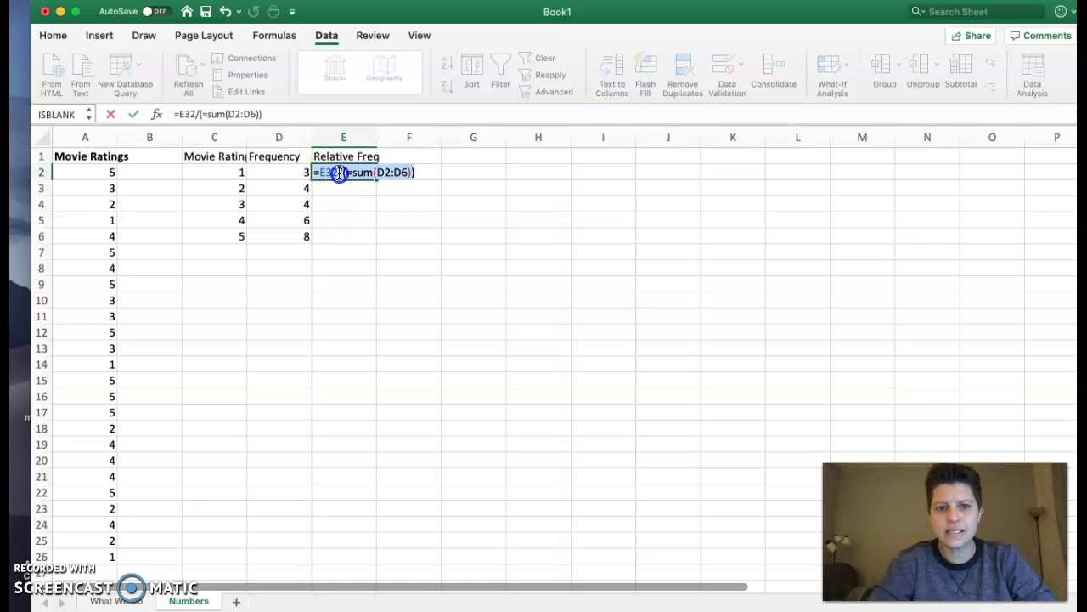
{"action": "key", "text": "BackSpace"}
Enter =SUM(D2:D6) in D7, totalling the frequencies to 25
{"action": "left_click", "coordinate": [300, 250]}
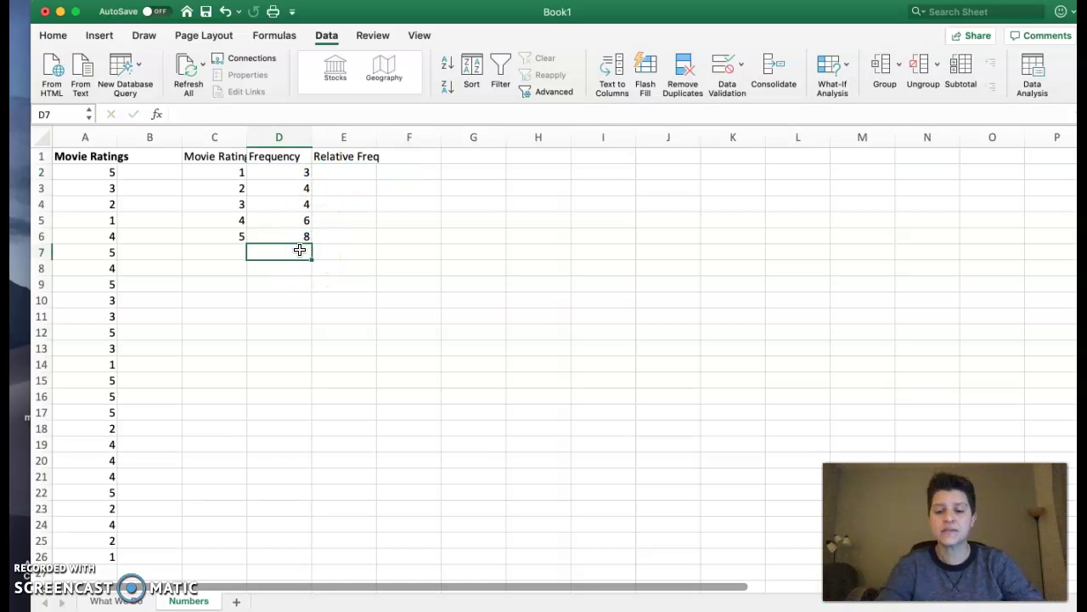
{"action": "type", "text": "=sum("}
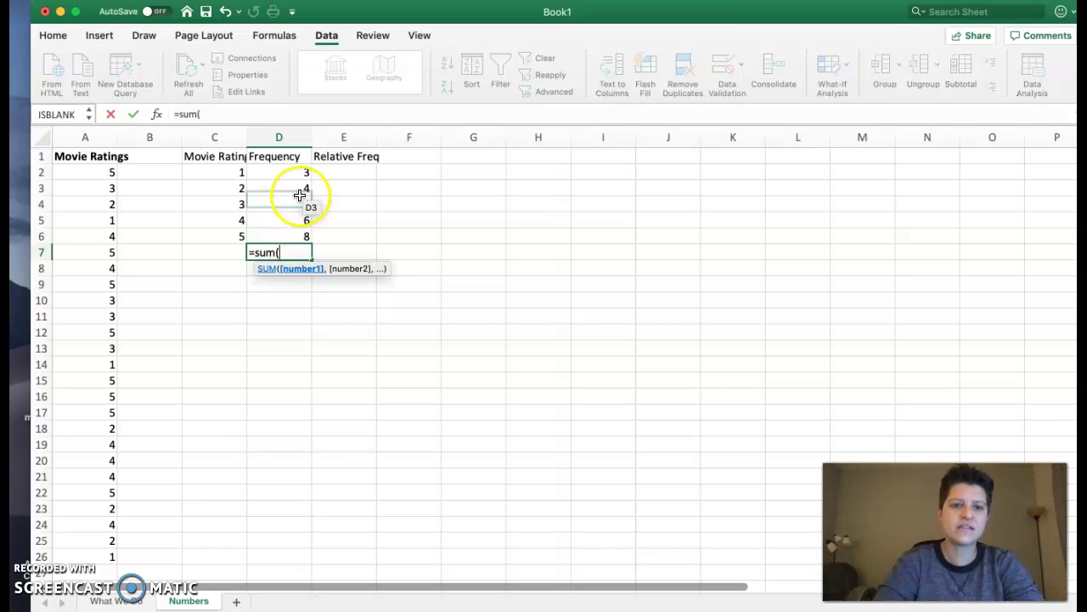
{"action": "left_click_drag", "start_coordinate": [294, 171], "coordinate": [291, 235]}
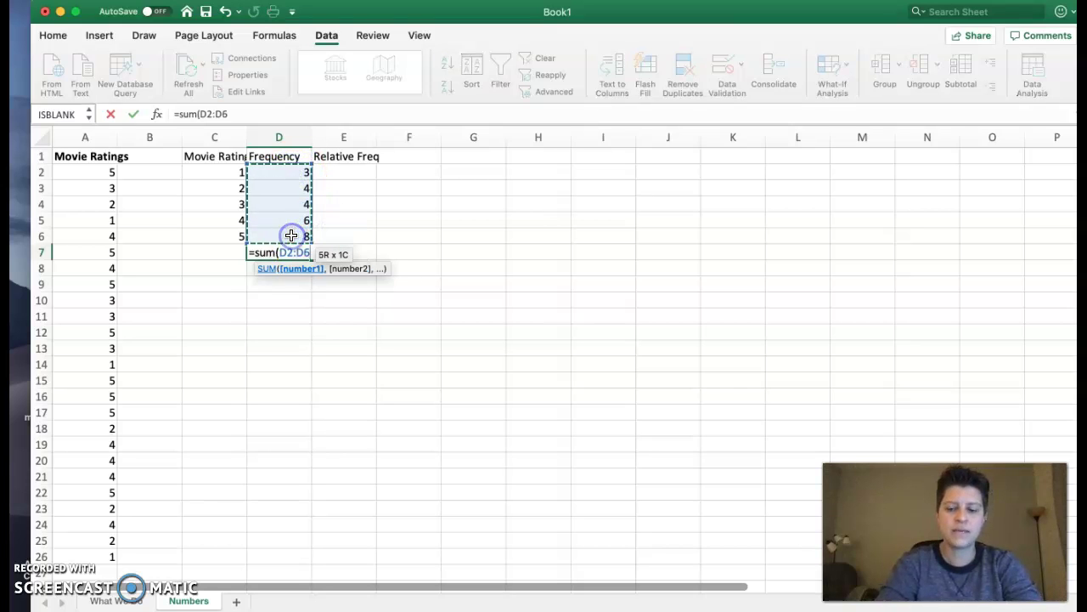
{"action": "key", "text": "Return"}
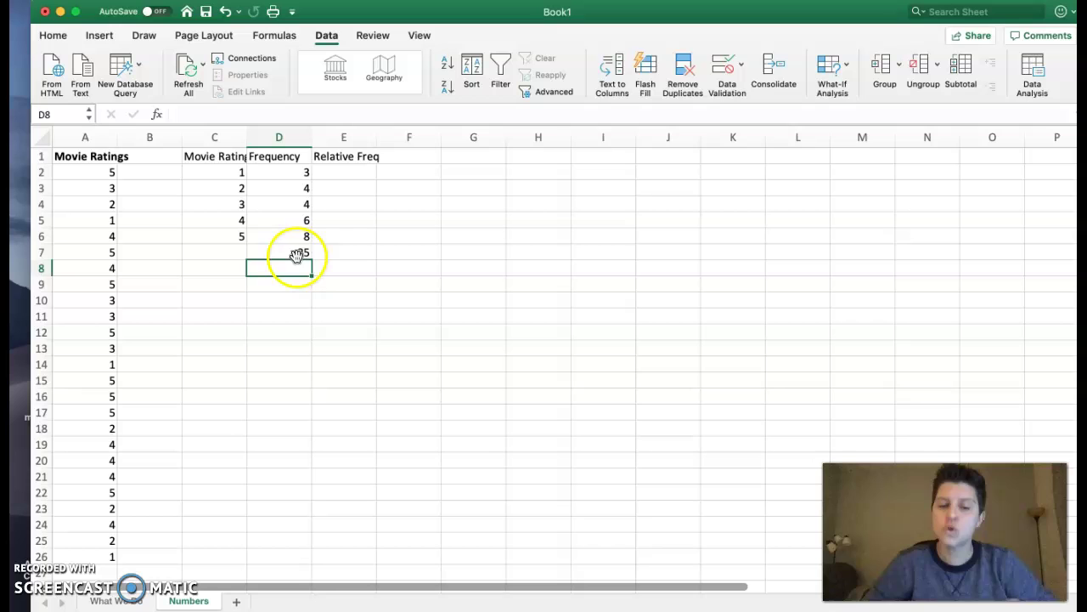
{"action": "left_click", "coordinate": [291, 253]}
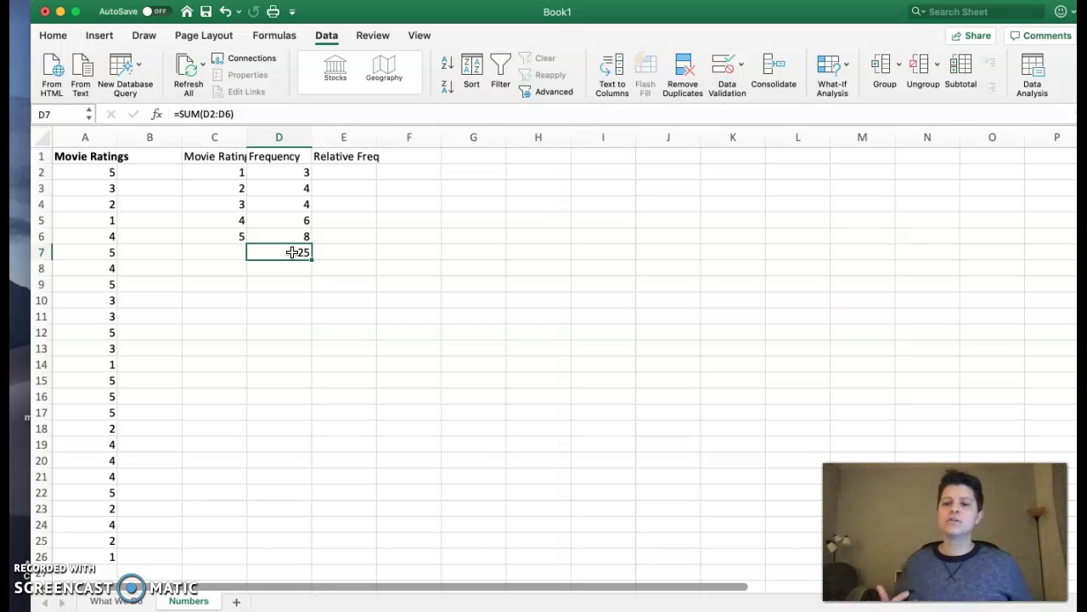
Enter =D2/$D$7 in E2, giving a relative frequency of 0.12
{"action": "left_click", "coordinate": [354, 173]}
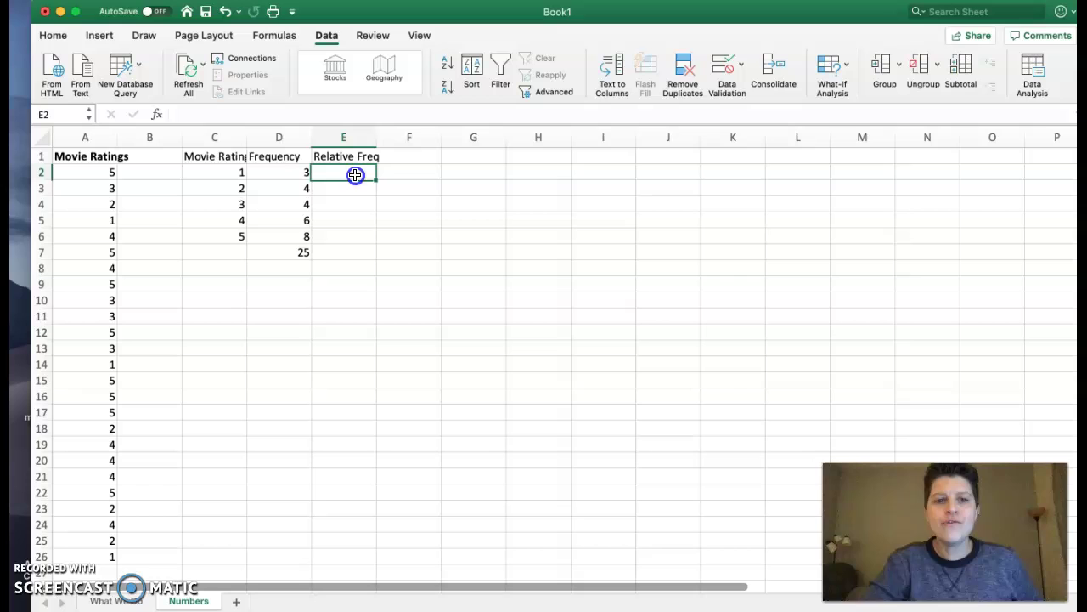
{"action": "type", "text": "="}
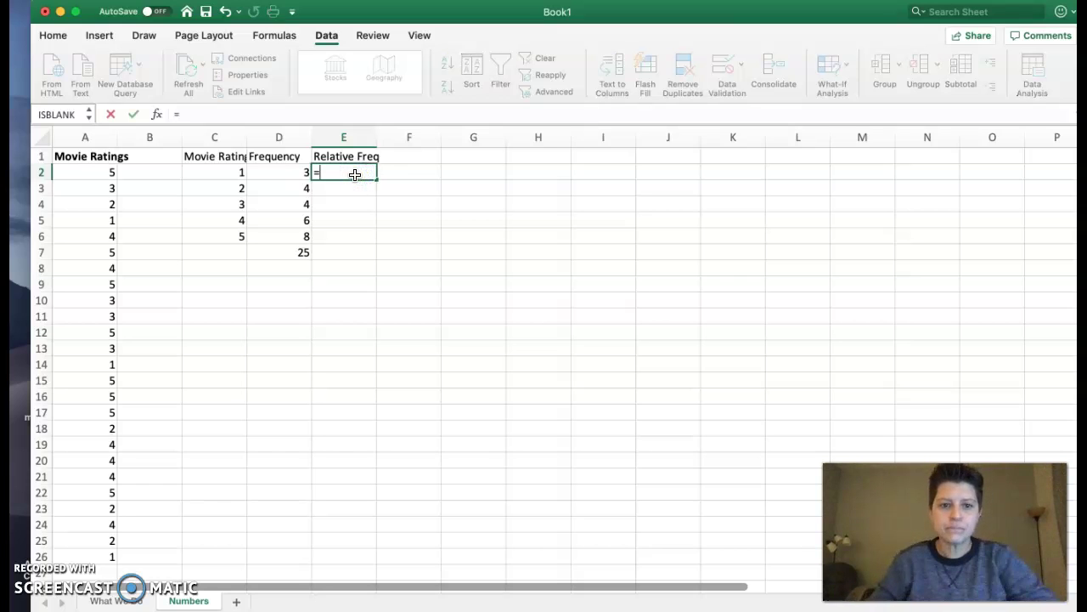
{"action": "left_click", "coordinate": [295, 172]}
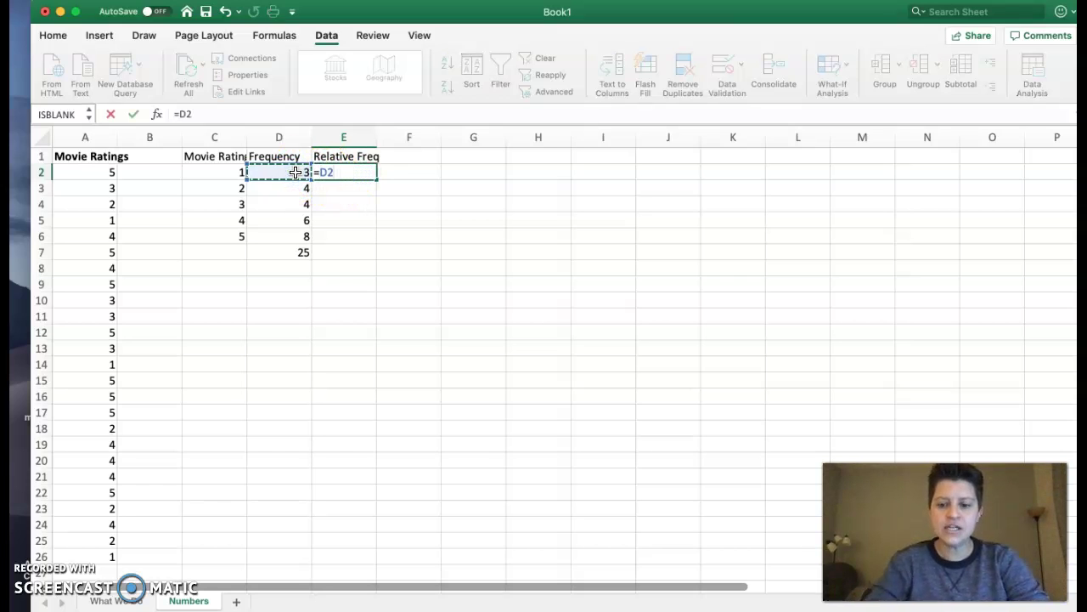
{"action": "type", "text": "/"}
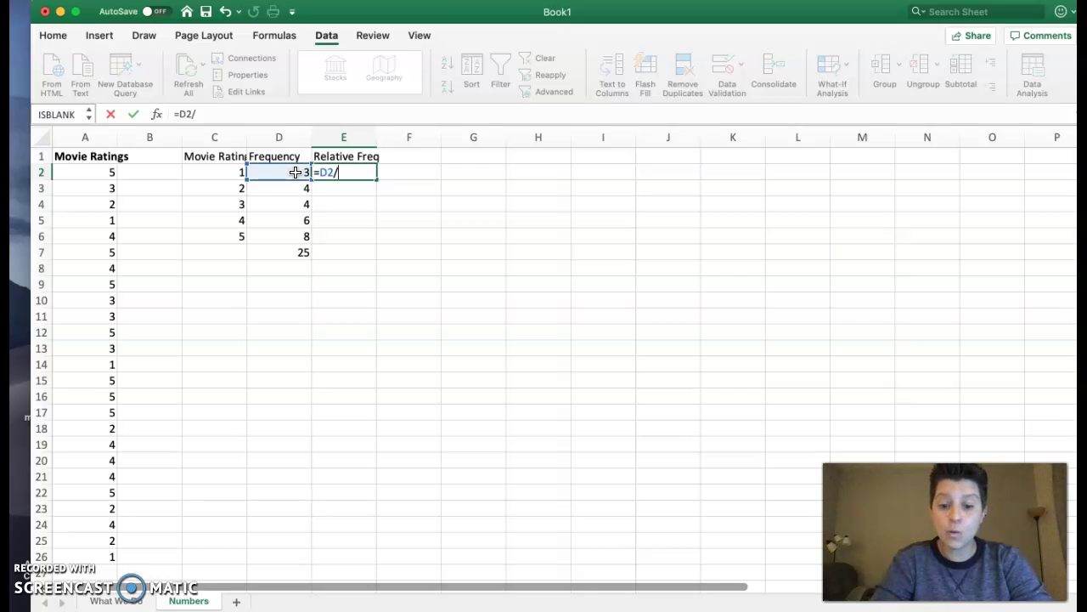
{"action": "type", "text": "$D"}
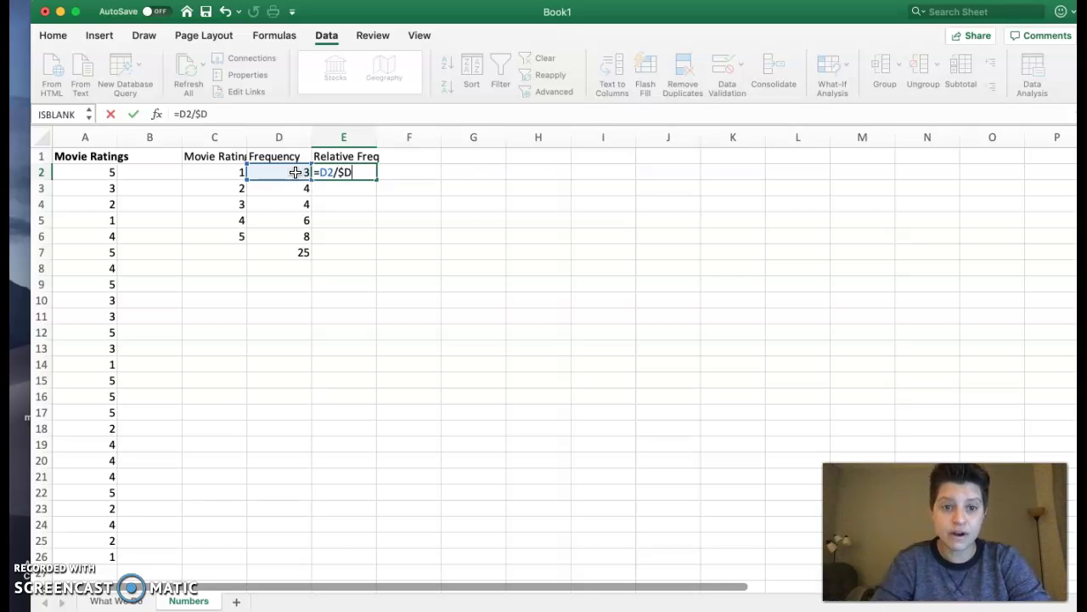
{"action": "type", "text": "$7"}
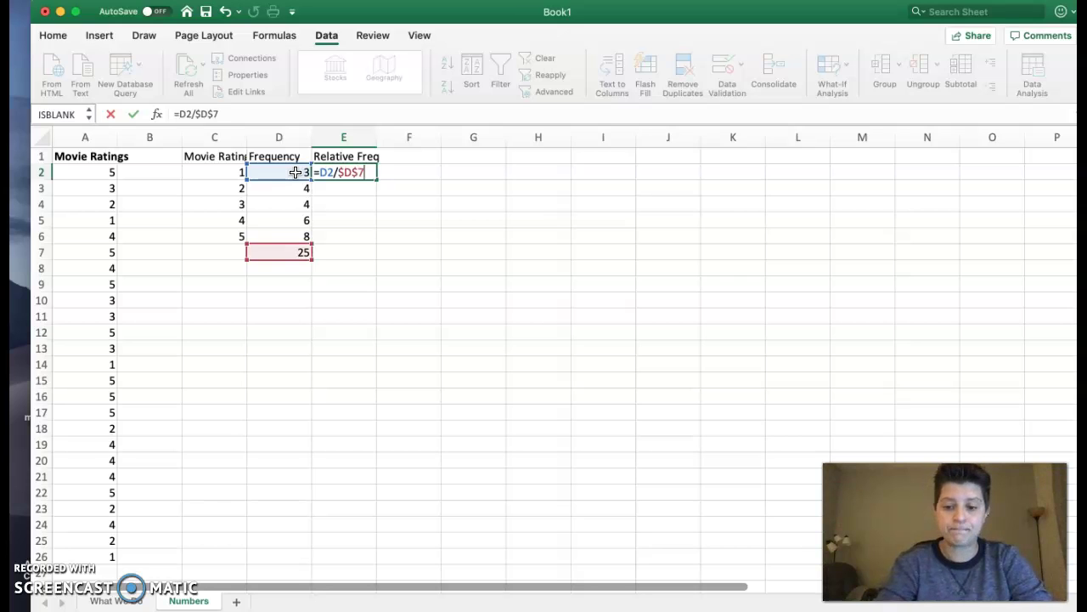
{"action": "type", "text": ")"}
{"action": "key", "text": "BackSpace"}
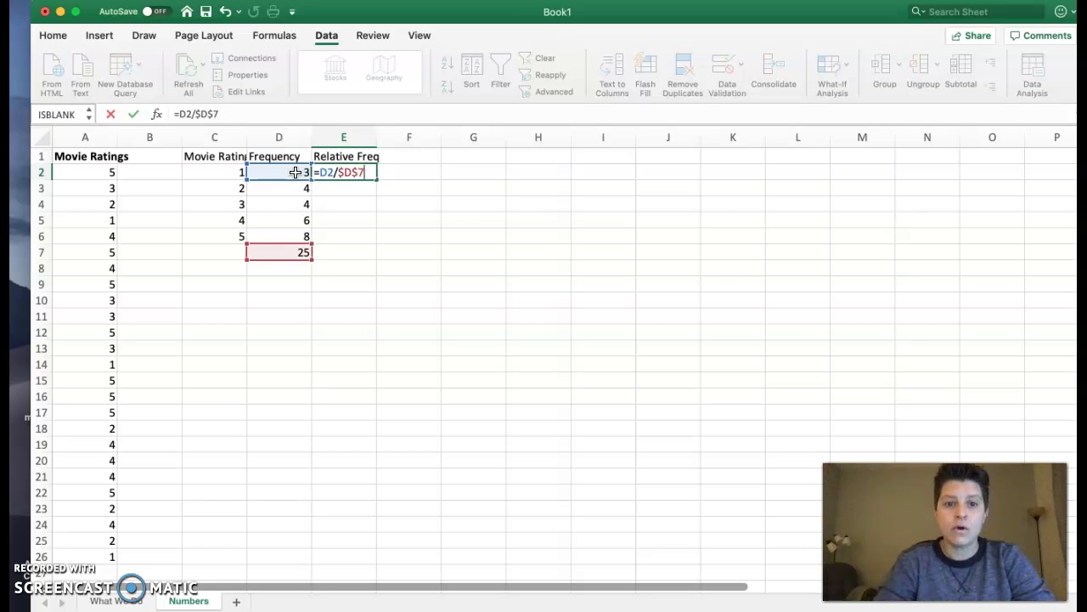
{"action": "key", "text": "Return"}
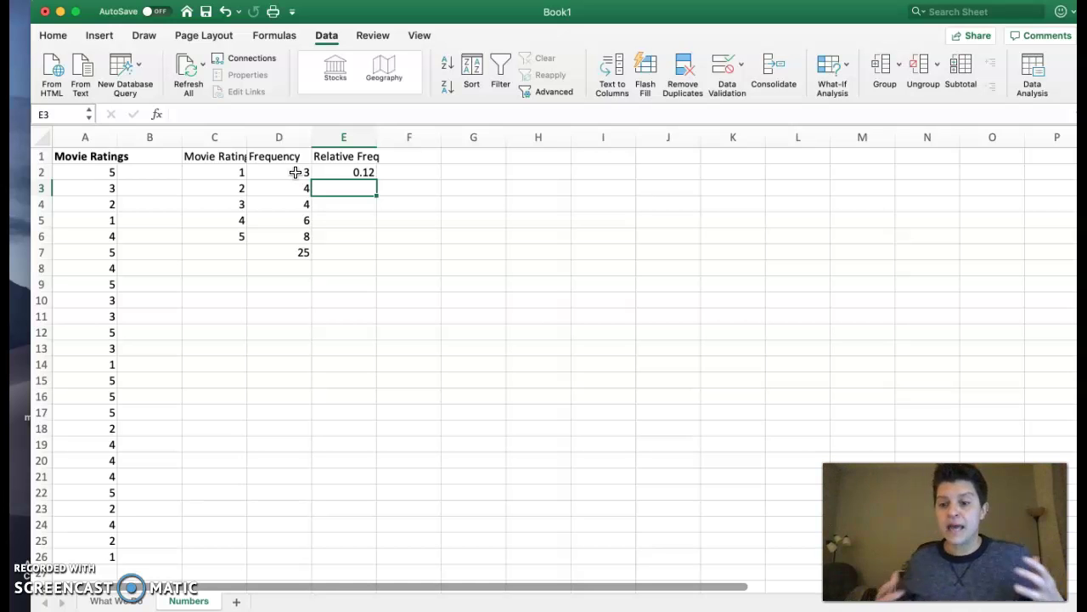
{"action": "left_click", "coordinate": [340, 173]}
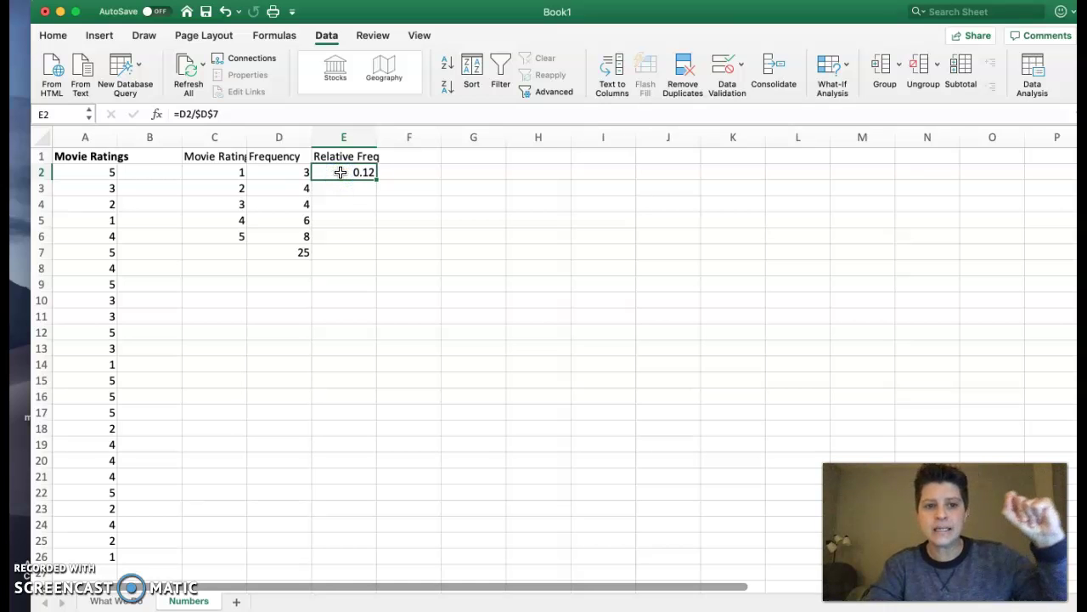
Fill E2's formula down to E6 and check the values 0.12, 0.16, 0.16, 0.24, 0.32
{"action": "left_click", "coordinate": [376, 177]}
{"action": "left_click_drag", "start_coordinate": [376, 178], "coordinate": [368, 244]}
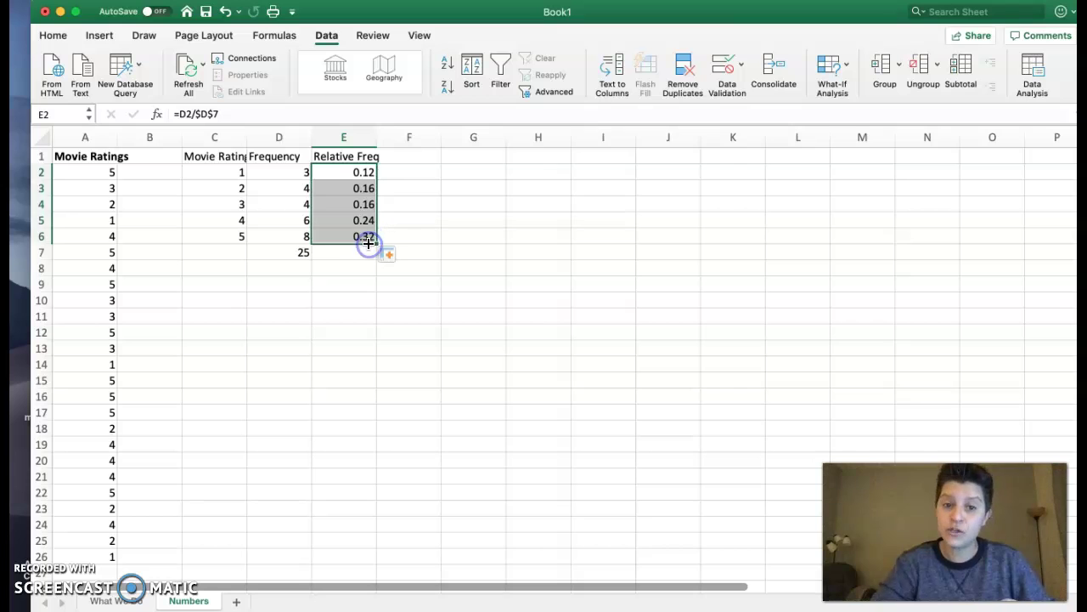
{"action": "left_click", "coordinate": [357, 187]}
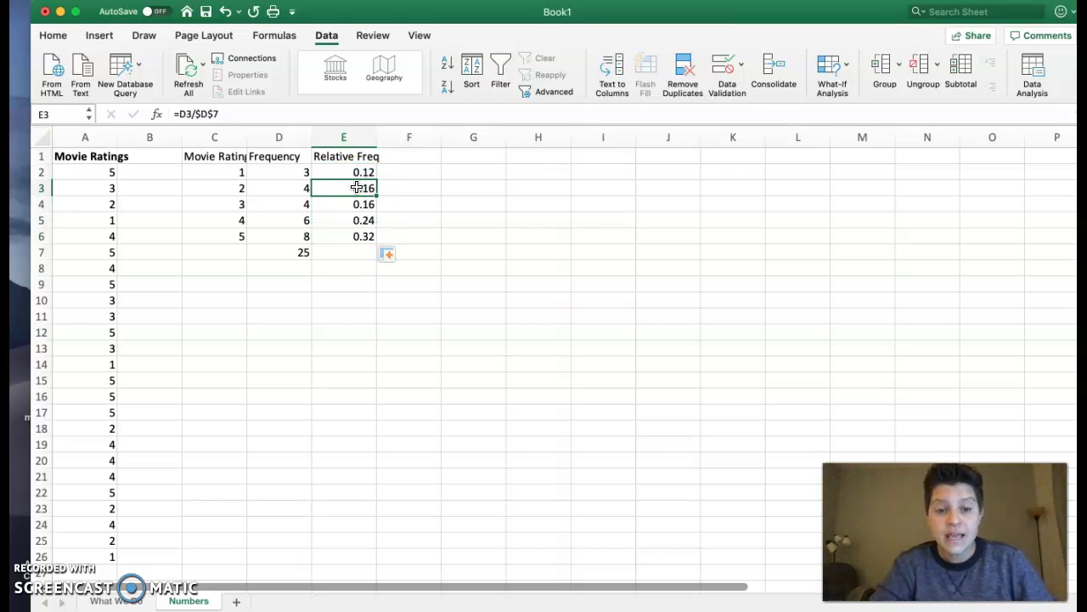
{"action": "left_click", "coordinate": [346, 173]}
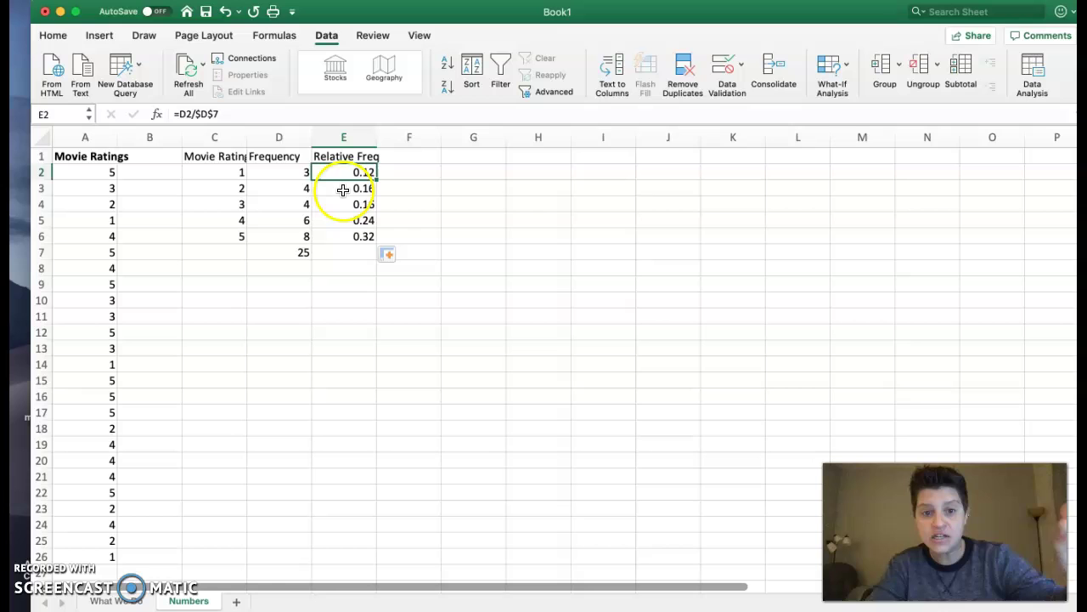
{"action": "left_click", "coordinate": [346, 188]}
{"action": "left_click", "coordinate": [344, 204]}
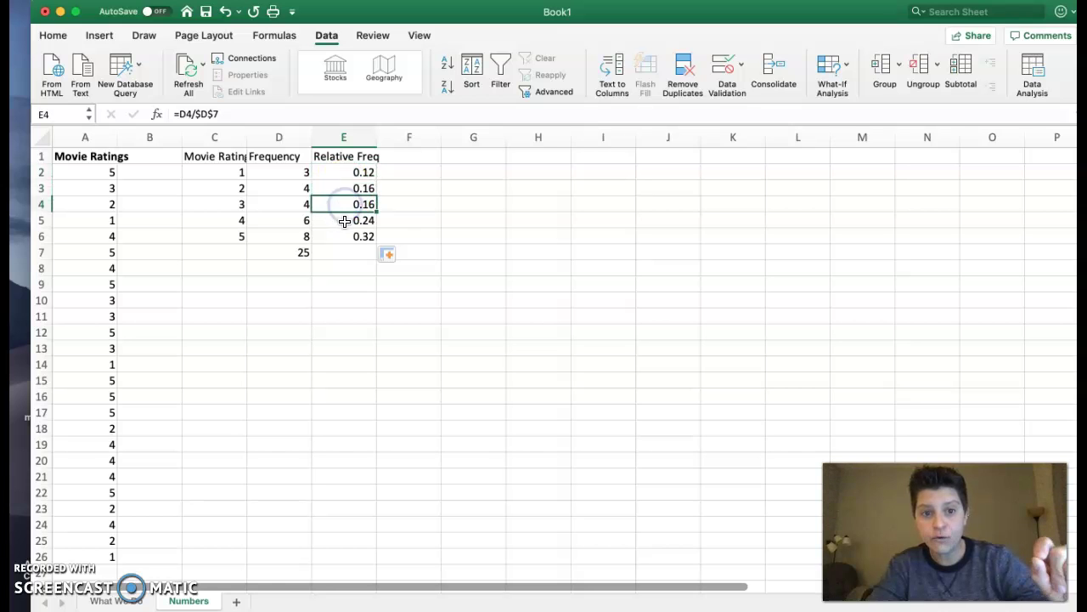
{"action": "left_click", "coordinate": [343, 219]}
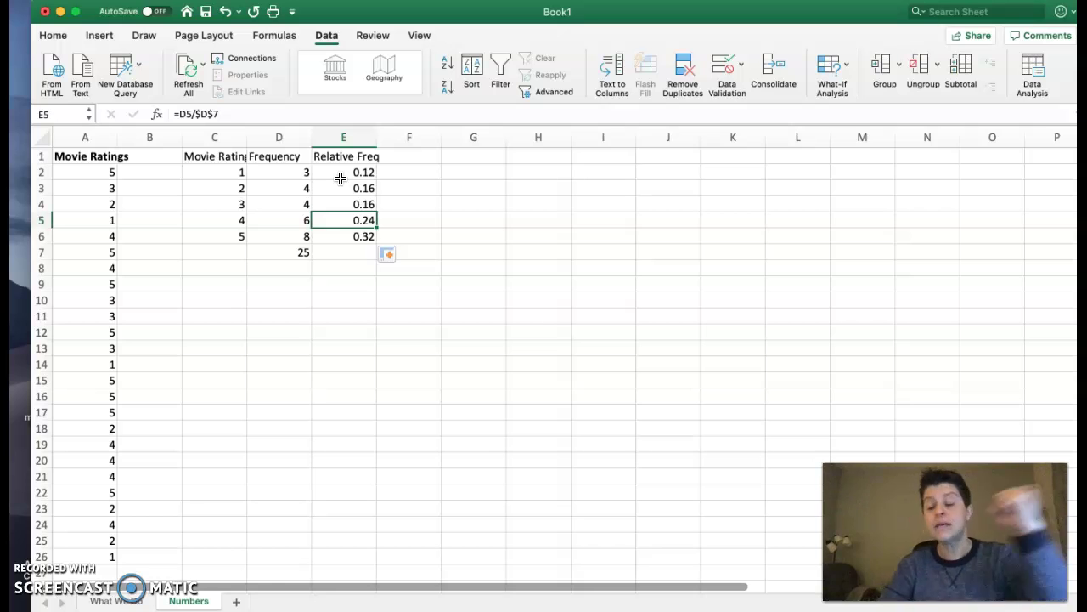
{"action": "left_click_drag", "start_coordinate": [359, 174], "coordinate": [359, 239]}
{"action": "left_click", "coordinate": [354, 257]}
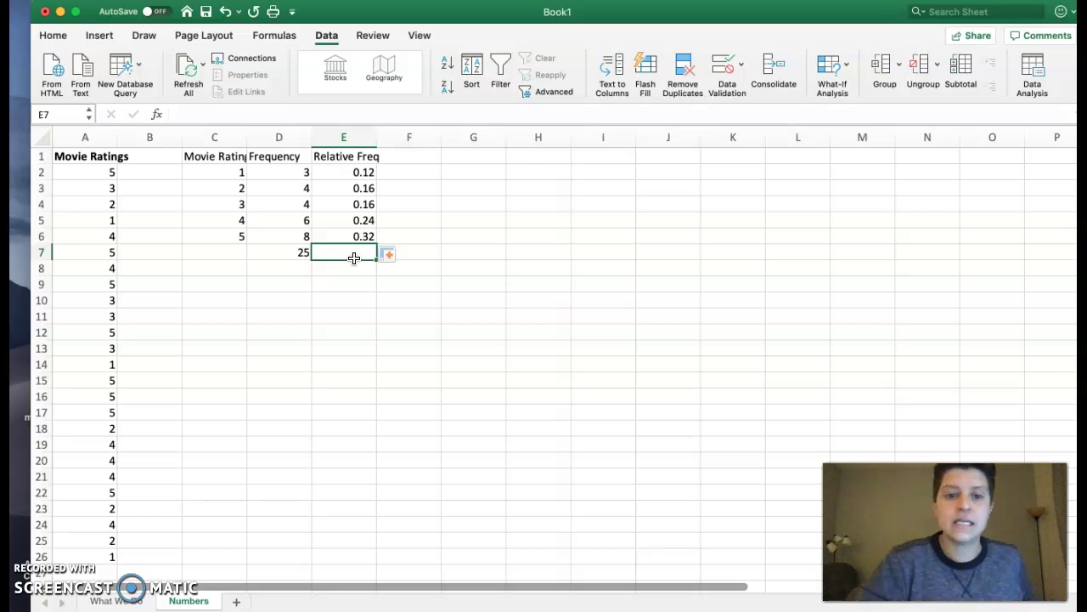
Enter =SUM(E2:E6) in E7, totalling the relative frequencies to 1
{"action": "type", "text": "=sum"}
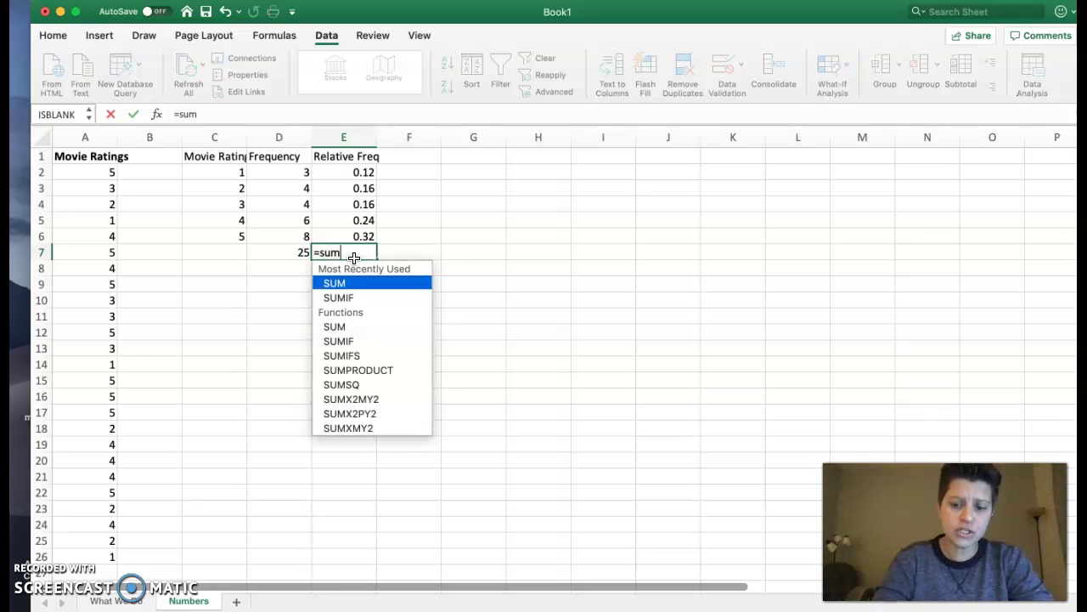
{"action": "type", "text": "("}
{"action": "left_click_drag", "start_coordinate": [364, 173], "coordinate": [360, 236]}
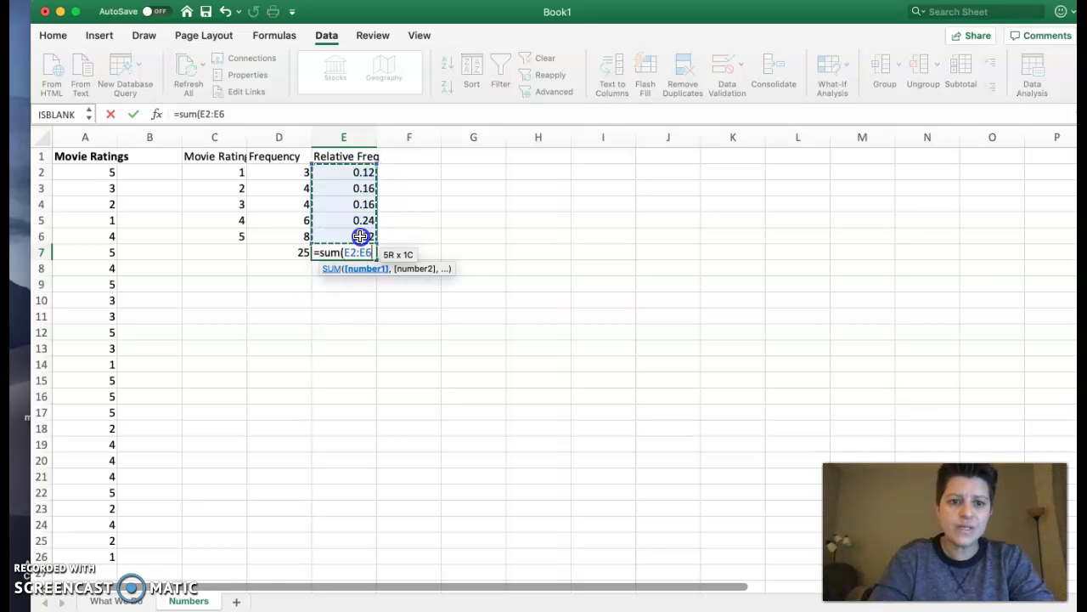
{"action": "type", "text": ")"}
{"action": "key", "text": "Return"}
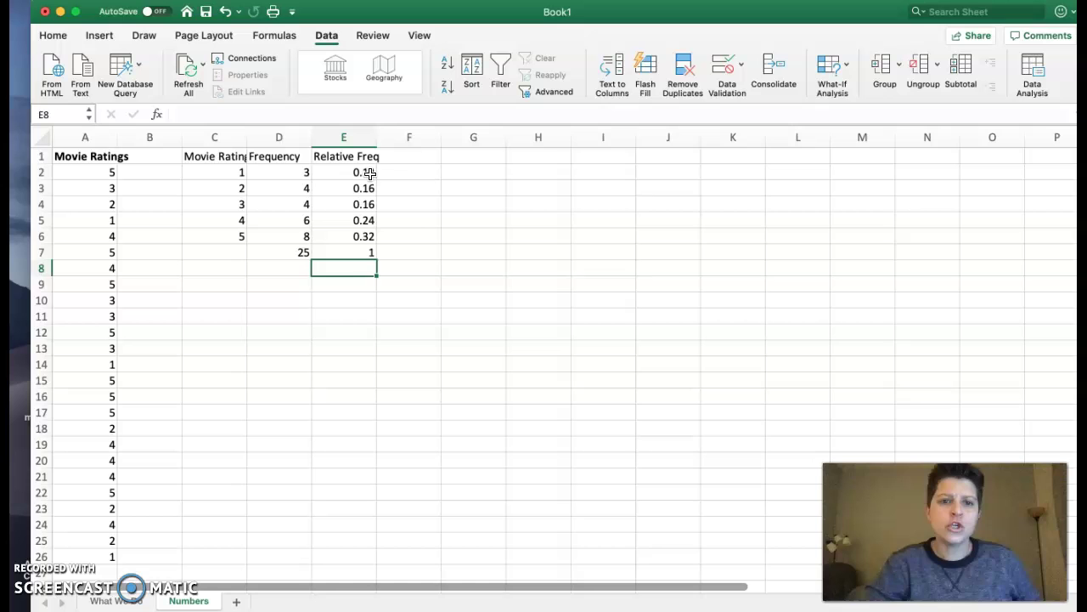
{"action": "left_click", "coordinate": [364, 236]}
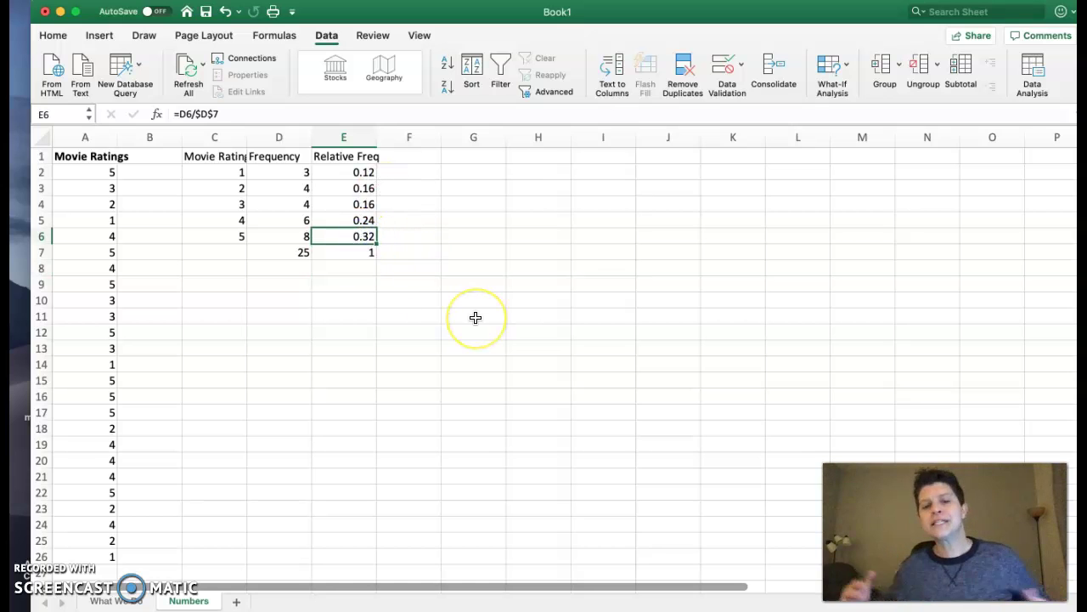